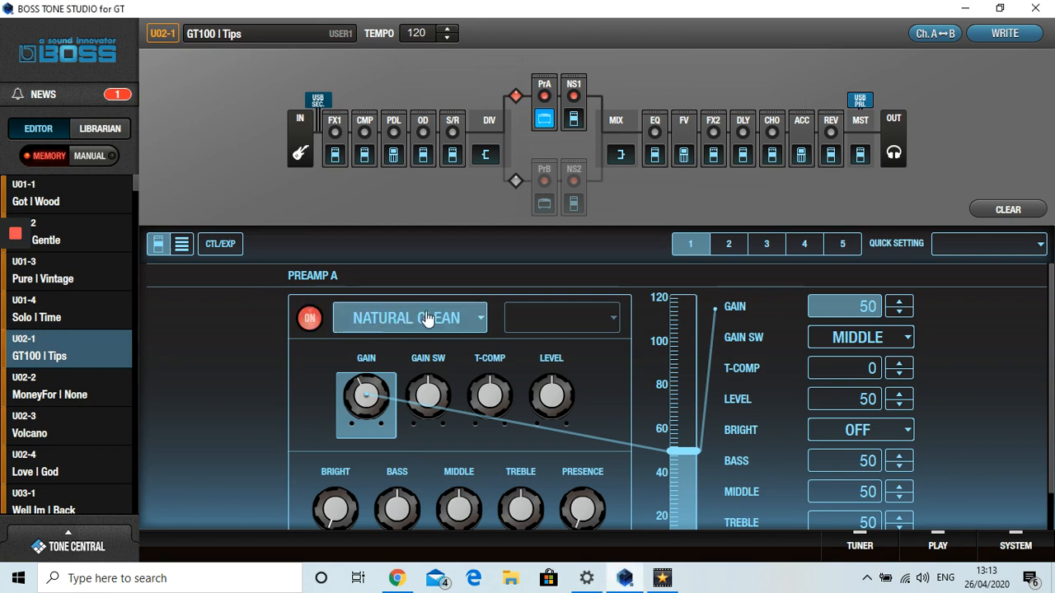
Set Preamp A's amp type to HiGain Stack, briefly viewing the NS1 settings and returning to the preamp
{"action": "left_click", "coordinate": [487, 330]}
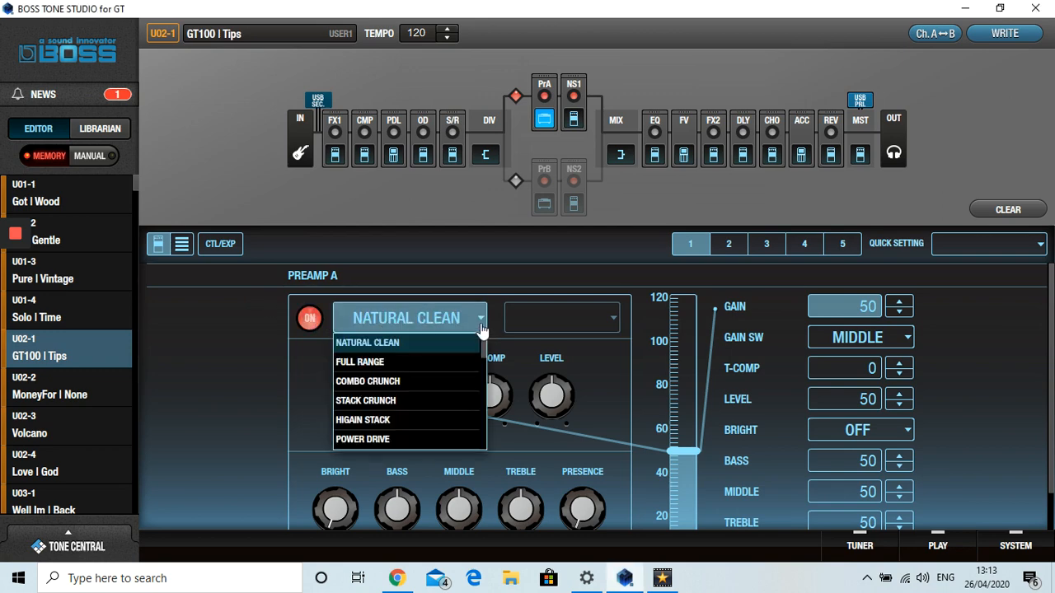
{"action": "left_click", "coordinate": [439, 420]}
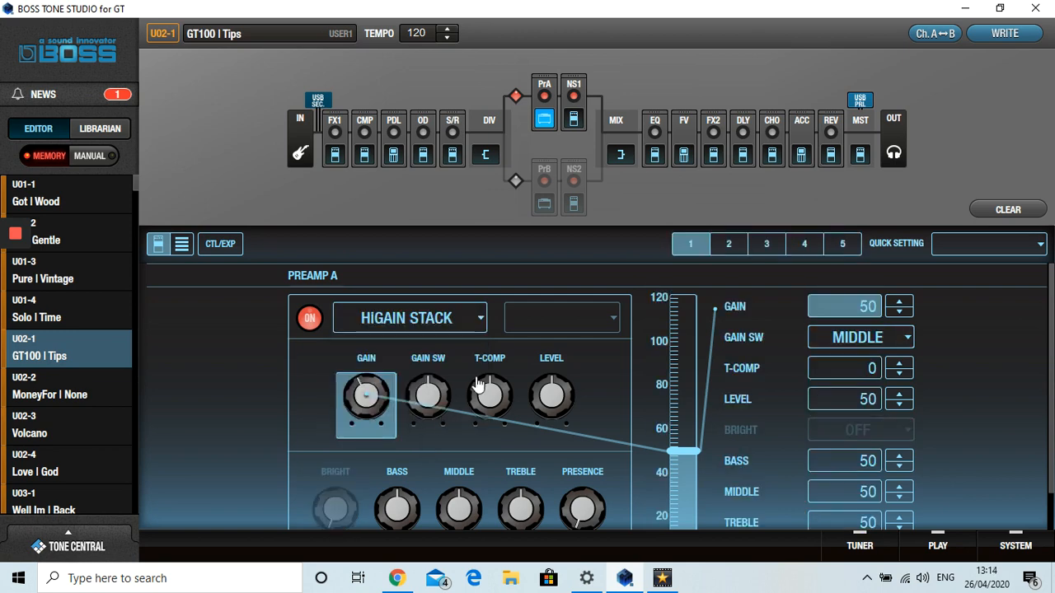
{"action": "left_click", "coordinate": [572, 123]}
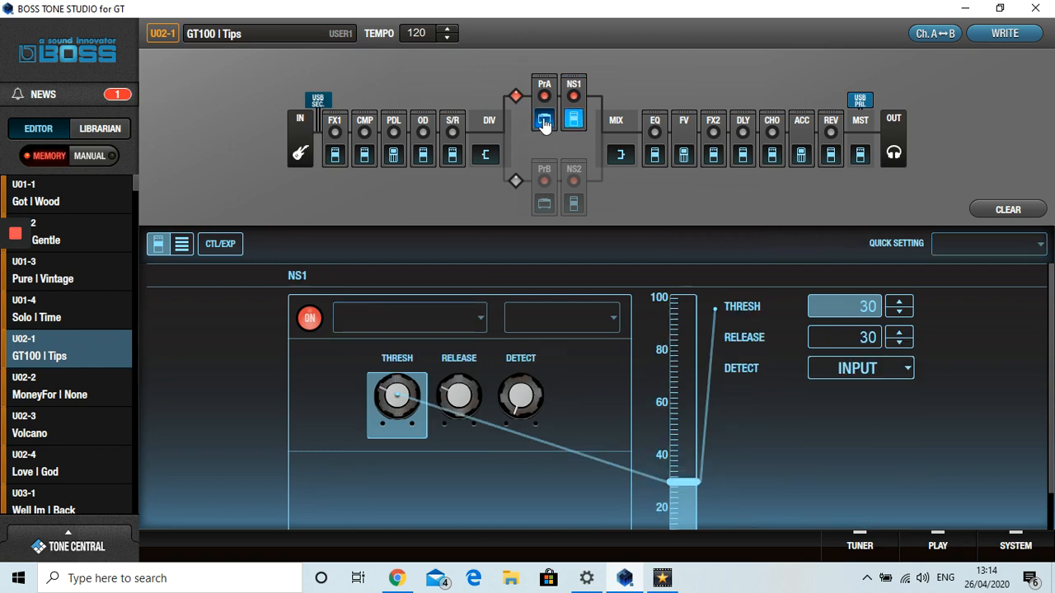
{"action": "left_click", "coordinate": [544, 122]}
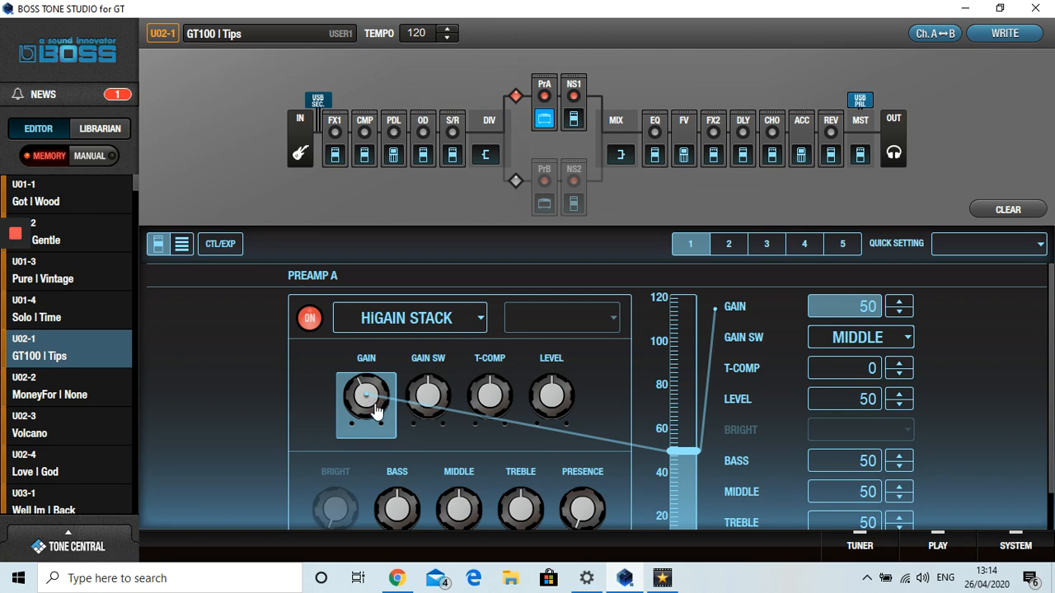
Raise Preamp A's gain to 60
{"action": "mouse_move", "coordinate": [375, 409]}
{"action": "left_mouse_down"}
{"action": "mouse_move", "coordinate": [375, 393]}
{"action": "mouse_move", "coordinate": [371, 433]}
{"action": "mouse_move", "coordinate": [368, 412]}
{"action": "left_mouse_up"}
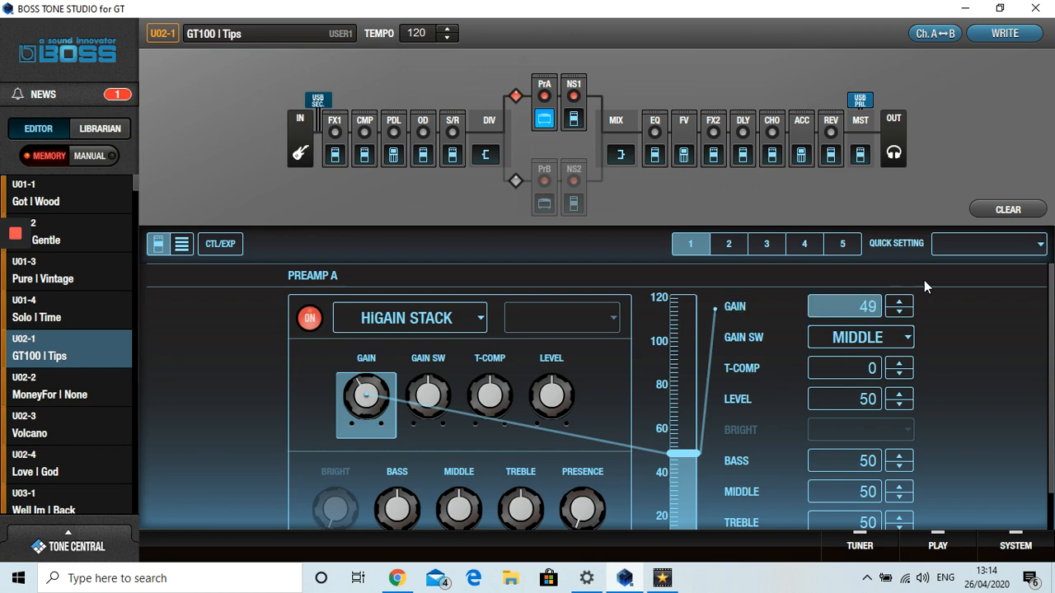
{"action": "left_click", "coordinate": [901, 303]}
{"action": "left_click", "coordinate": [902, 303]}
{"action": "left_click", "coordinate": [901, 303]}
{"action": "left_click", "coordinate": [901, 303]}
{"action": "left_click", "coordinate": [901, 304]}
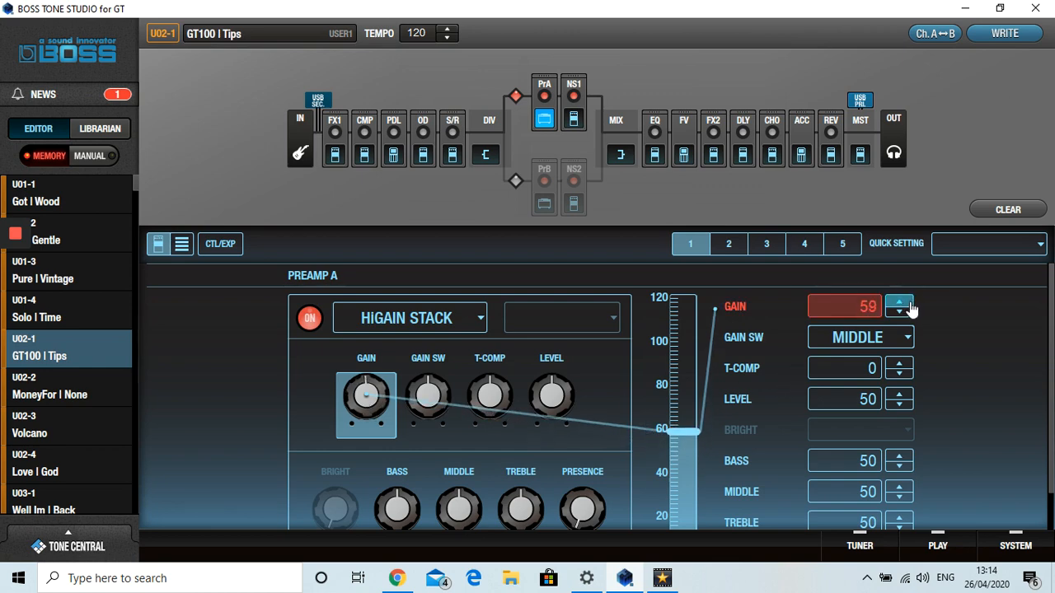
{"action": "left_click", "coordinate": [901, 304]}
{"action": "left_click", "coordinate": [901, 304]}
{"action": "left_click", "coordinate": [901, 312]}
{"action": "left_click", "coordinate": [901, 312]}
{"action": "left_click", "coordinate": [901, 312]}
{"action": "left_click", "coordinate": [903, 313]}
{"action": "left_click", "coordinate": [903, 313]}
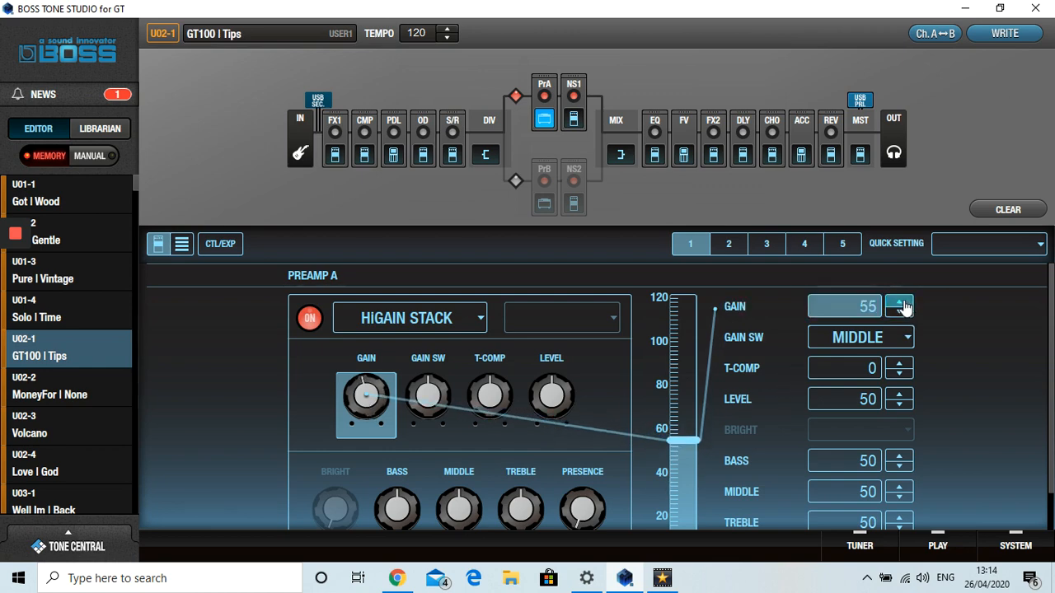
{"action": "left_click", "coordinate": [903, 303]}
{"action": "left_click", "coordinate": [903, 303]}
{"action": "left_click", "coordinate": [903, 303]}
{"action": "left_click", "coordinate": [903, 303]}
{"action": "left_click", "coordinate": [903, 303]}
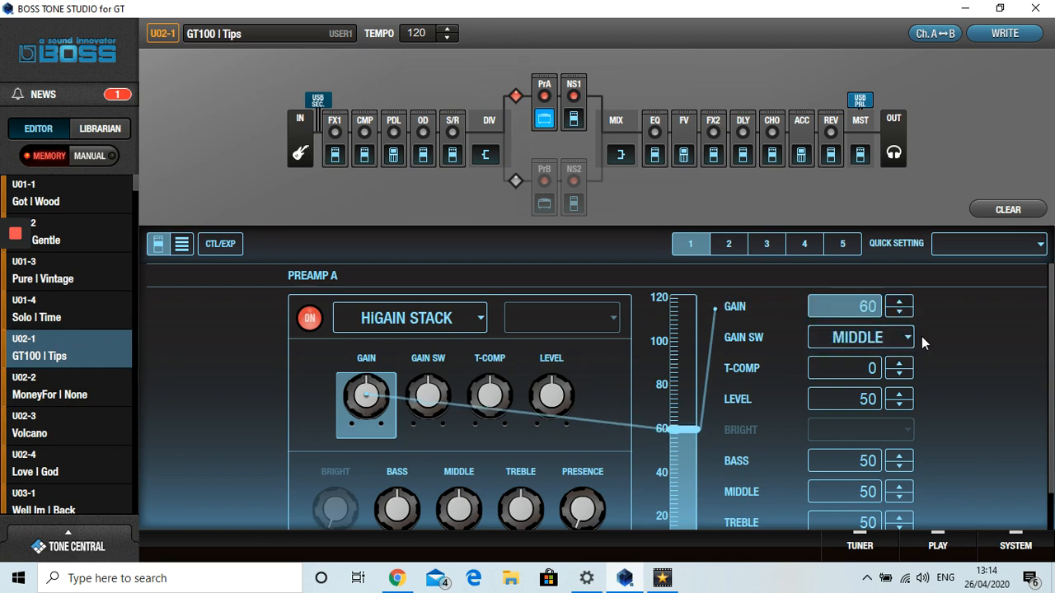
Set Preamp A's gain switch to HIGH after trying LOW
{"action": "left_click", "coordinate": [910, 343]}
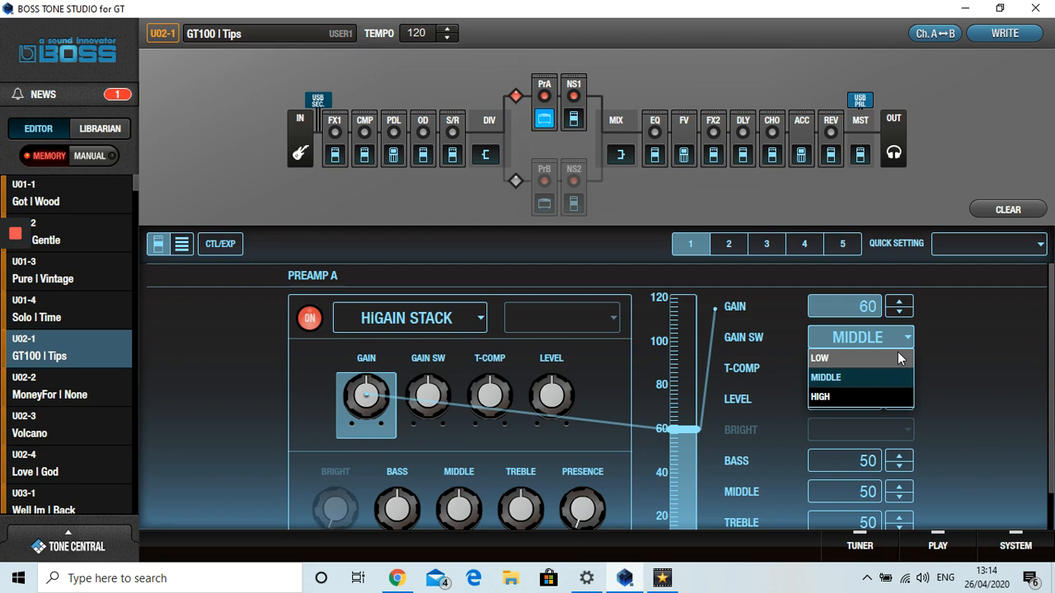
{"action": "left_click", "coordinate": [894, 355]}
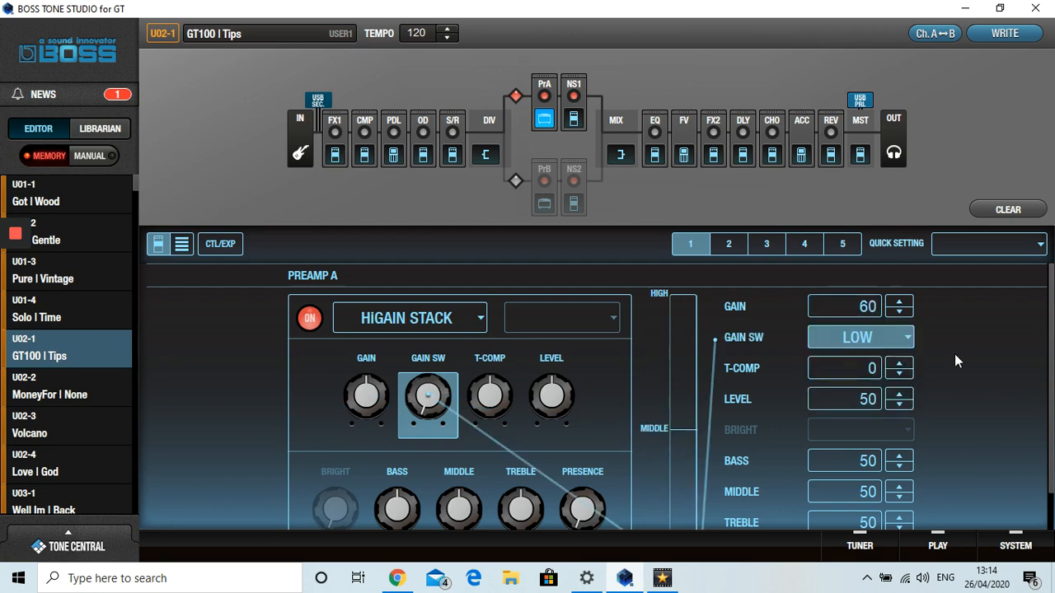
{"action": "left_click", "coordinate": [911, 341]}
{"action": "left_click", "coordinate": [873, 398]}
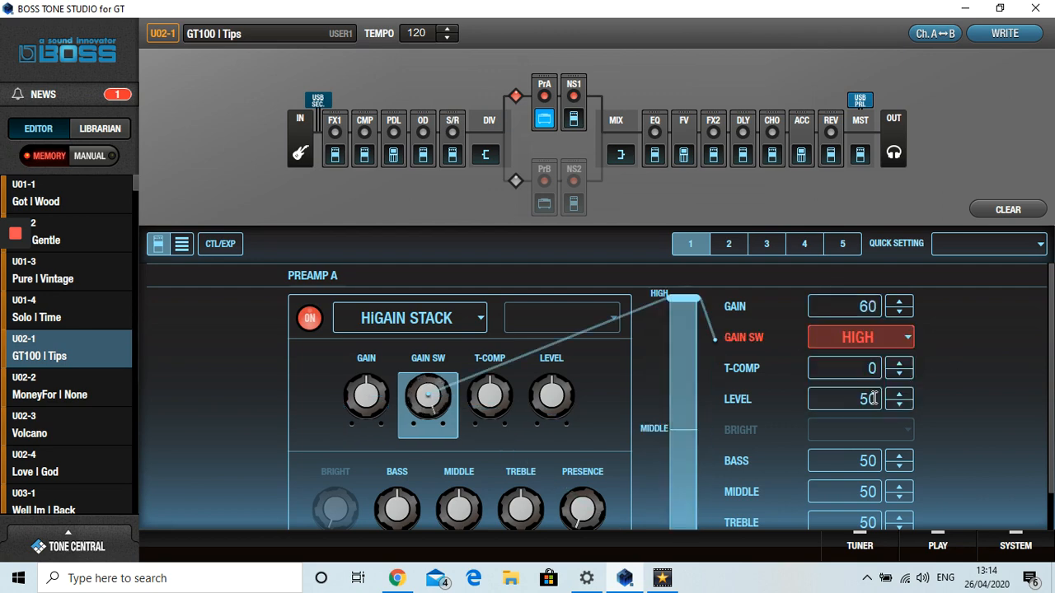
Set Preamp A's T-COMP to 5
{"action": "left_click", "coordinate": [900, 372]}
{"action": "left_click", "coordinate": [900, 372]}
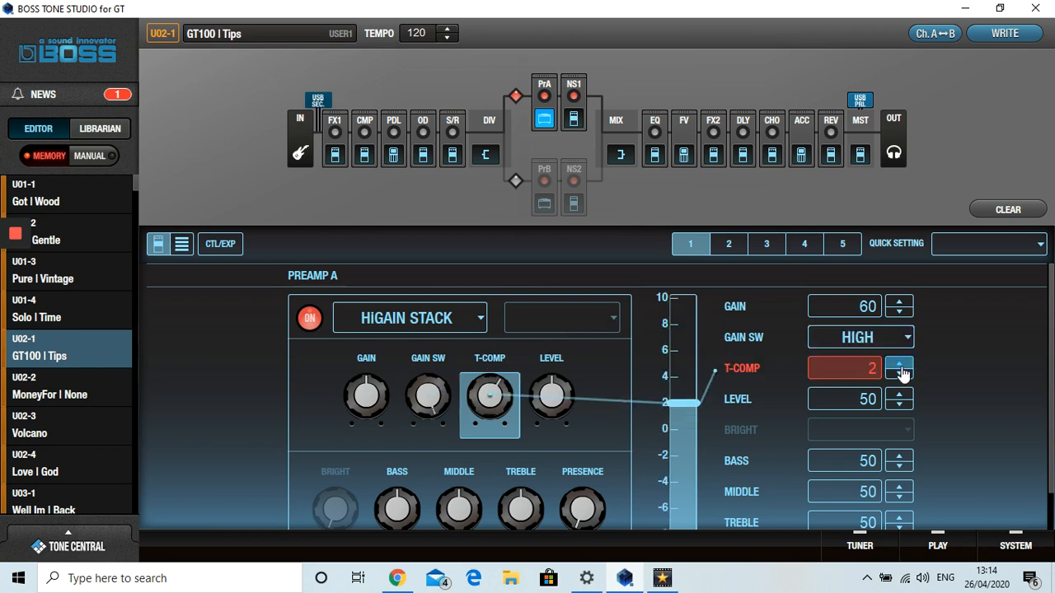
{"action": "left_click", "coordinate": [902, 373]}
{"action": "left_click", "coordinate": [902, 372]}
{"action": "left_click", "coordinate": [903, 372]}
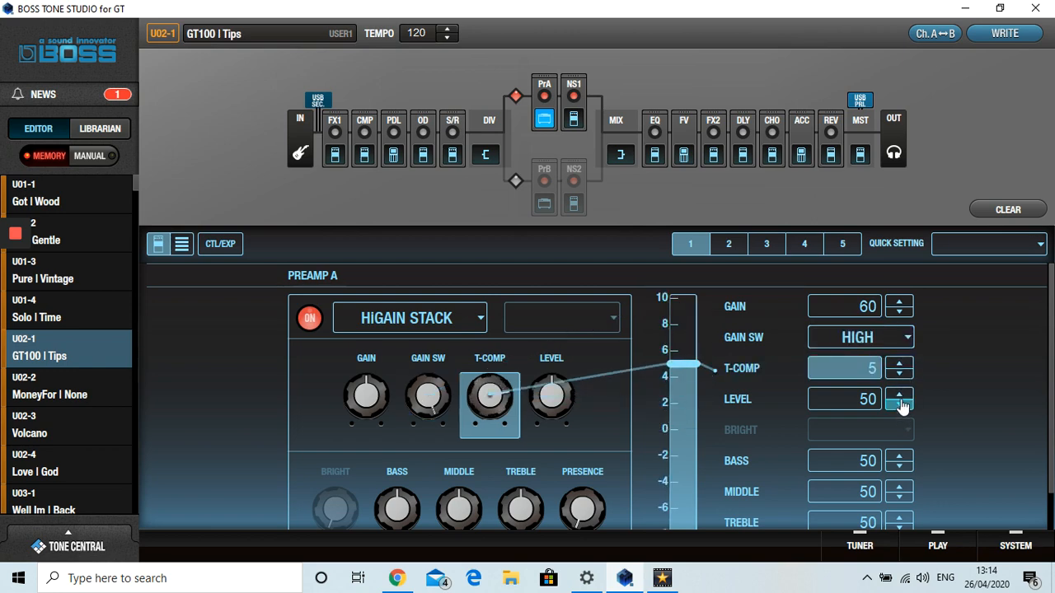
Raise Preamp A's level to 65
{"action": "left_click", "coordinate": [900, 396]}
{"action": "left_click", "coordinate": [899, 396]}
{"action": "left_click", "coordinate": [900, 397]}
{"action": "left_click", "coordinate": [899, 396]}
{"action": "left_click", "coordinate": [900, 396]}
{"action": "left_click", "coordinate": [900, 396]}
{"action": "left_click", "coordinate": [899, 396]}
{"action": "left_click", "coordinate": [900, 396]}
{"action": "left_click", "coordinate": [900, 396]}
{"action": "left_click", "coordinate": [900, 396]}
{"action": "left_click", "coordinate": [900, 396]}
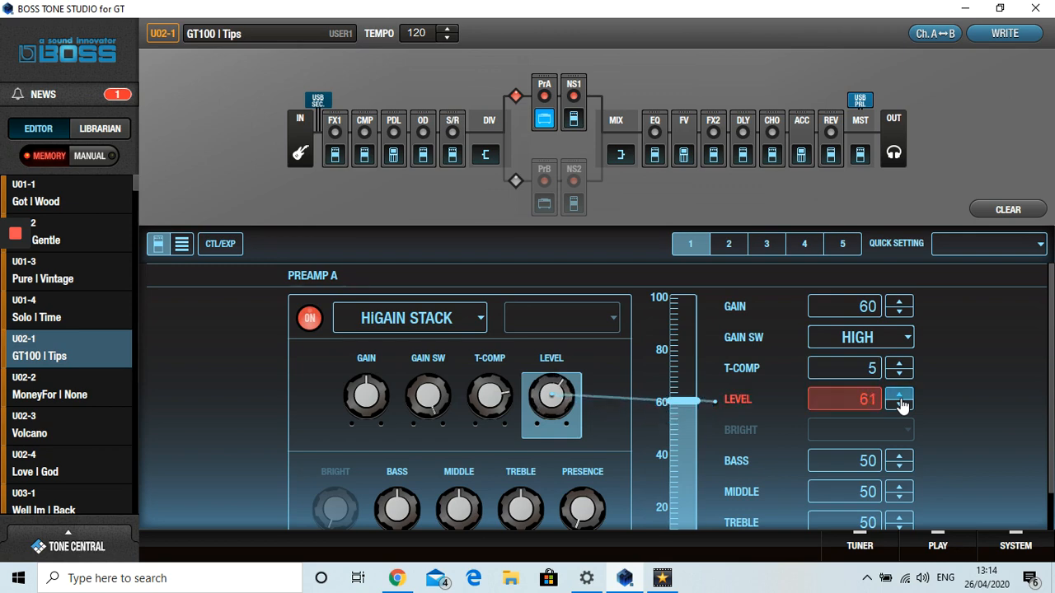
{"action": "left_click", "coordinate": [900, 396]}
{"action": "left_click", "coordinate": [900, 397]}
{"action": "left_click", "coordinate": [900, 396]}
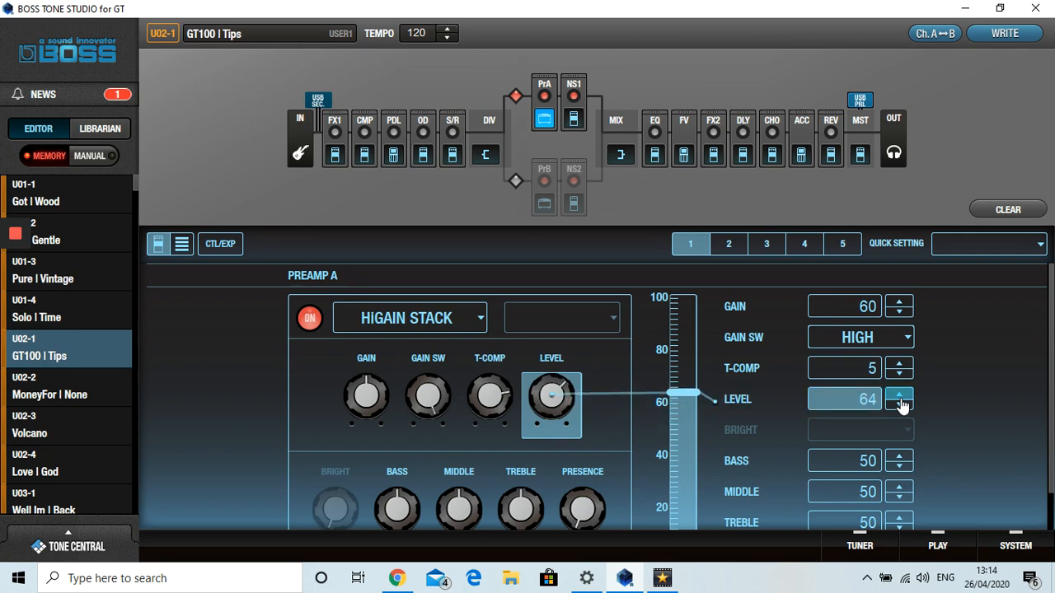
{"action": "left_click", "coordinate": [900, 397]}
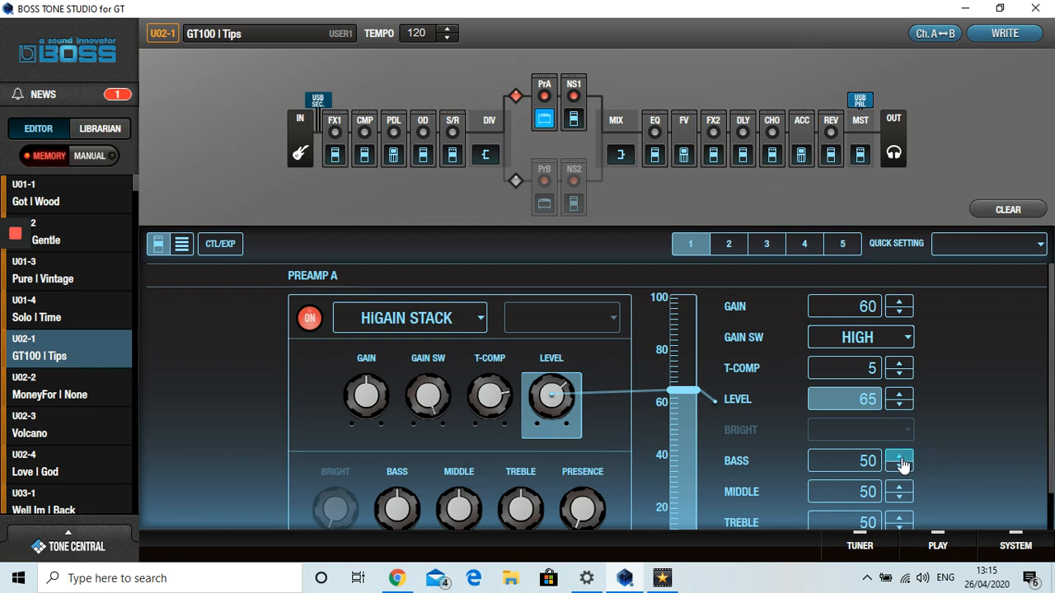
Set Preamp A's bass to 55 and middle to 60
{"action": "scroll", "coordinate": [901, 464], "scroll_direction": "up", "scroll_amount": 5}
{"action": "scroll", "coordinate": [901, 491], "scroll_direction": "up", "scroll_amount": 9}
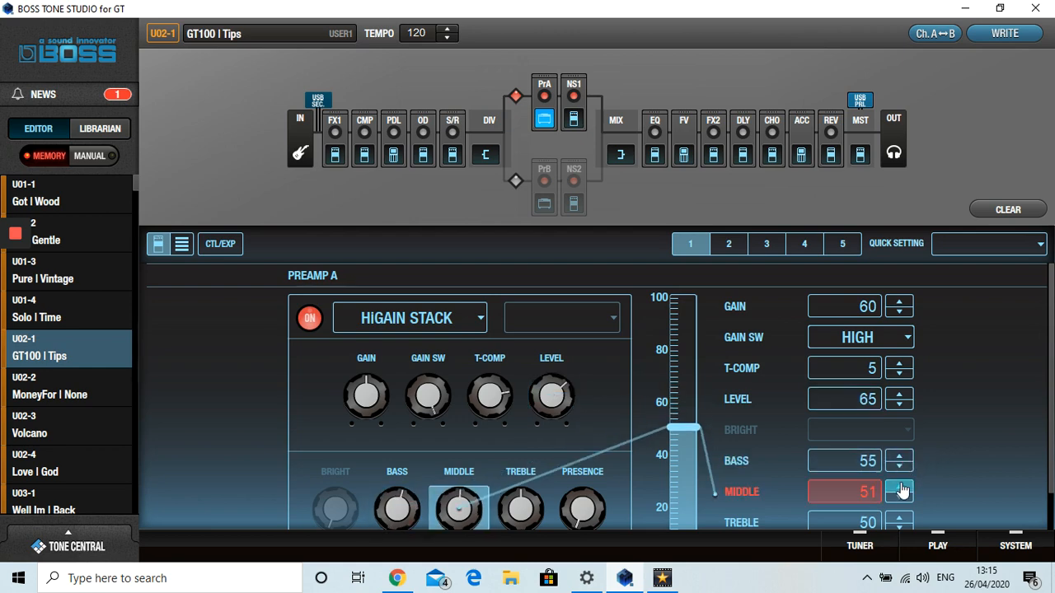
{"action": "scroll", "coordinate": [901, 491], "scroll_direction": "up", "scroll_amount": 1}
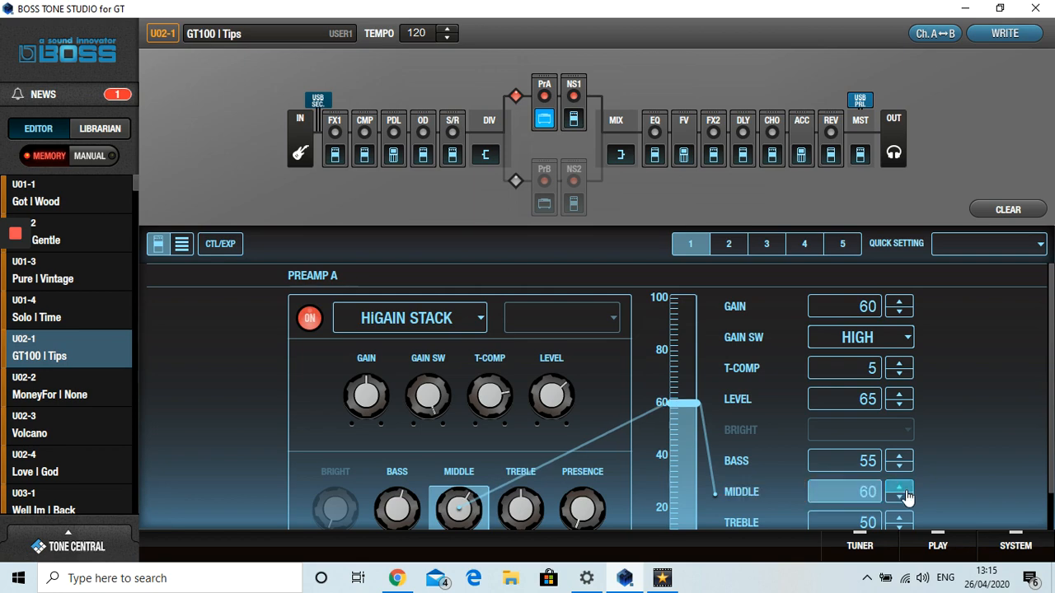
Set Preamp A's treble to 54 and presence to 16
{"action": "scroll", "coordinate": [899, 523], "scroll_direction": "up", "scroll_amount": 4}
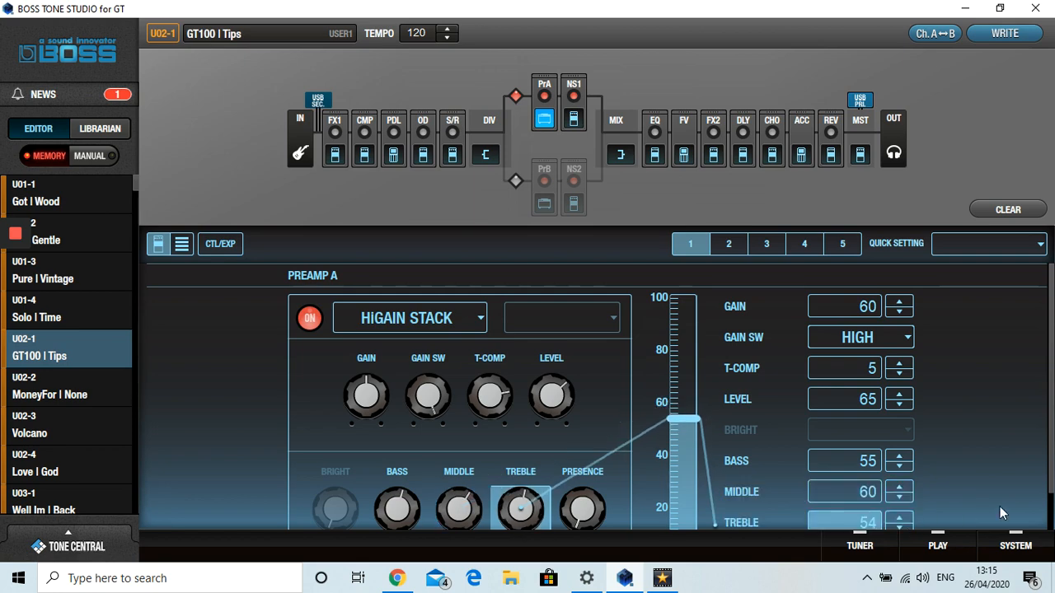
{"action": "scroll", "coordinate": [894, 497], "scroll_direction": "down", "scroll_amount": 1}
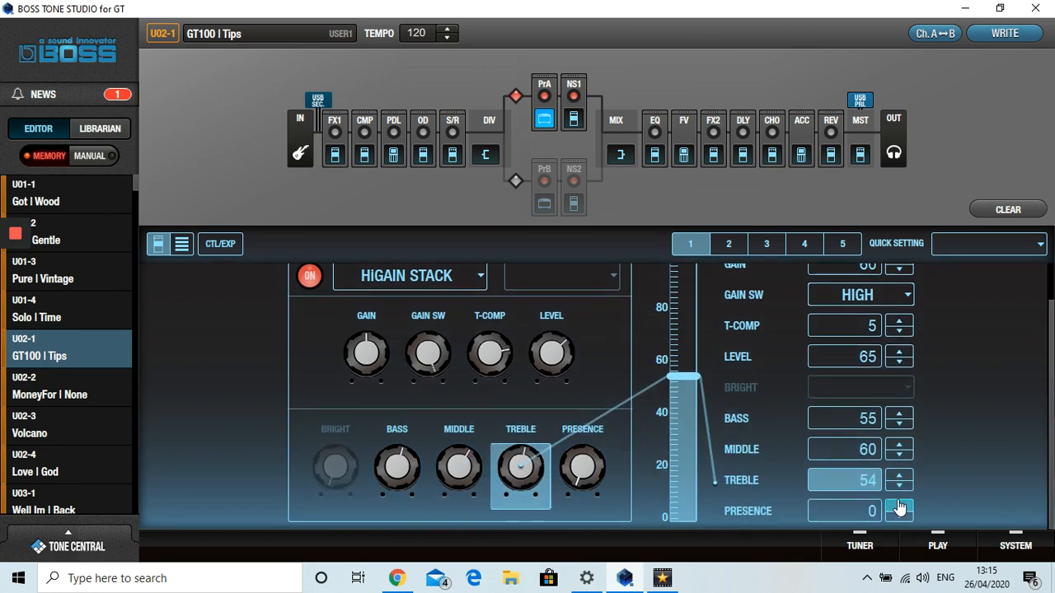
{"action": "scroll", "coordinate": [899, 509], "scroll_direction": "up", "scroll_amount": 16}
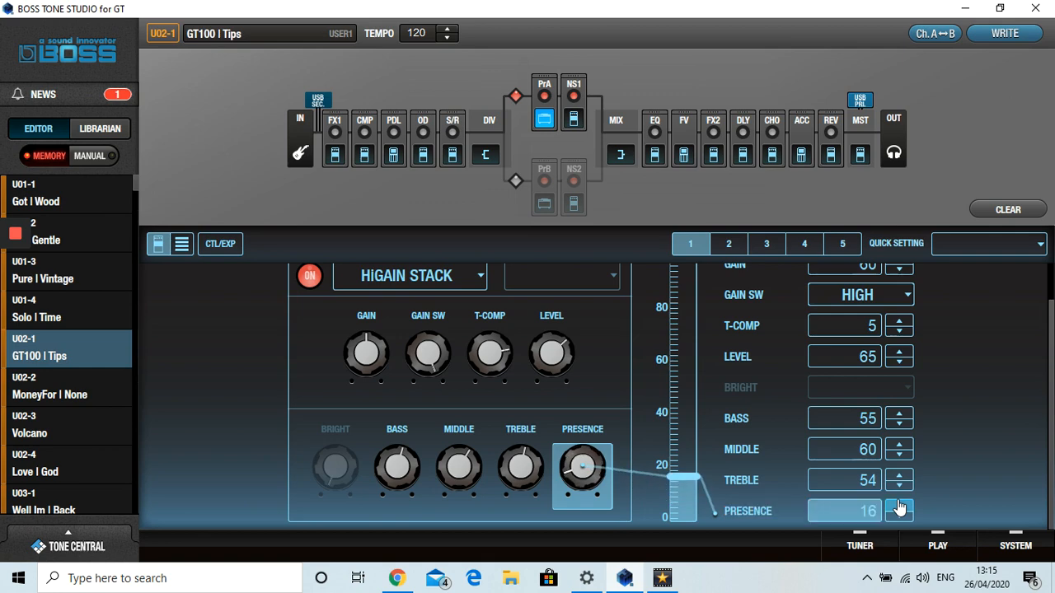
In Preamp A's speaker and microphone settings, set the speaker type to OFF and the mic type to DYN57
{"action": "left_click", "coordinate": [728, 244]}
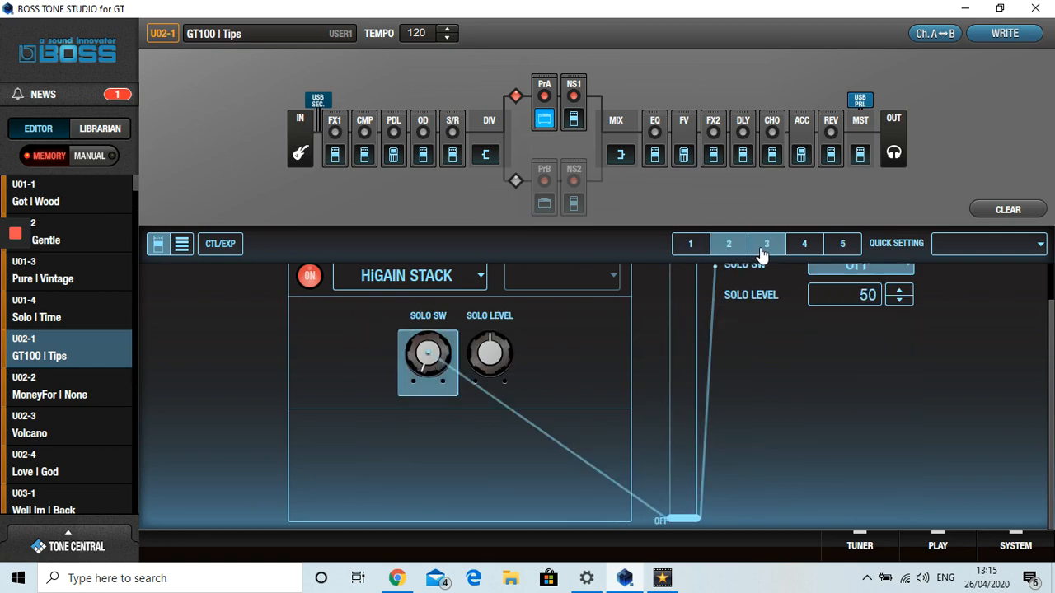
{"action": "left_click", "coordinate": [762, 252]}
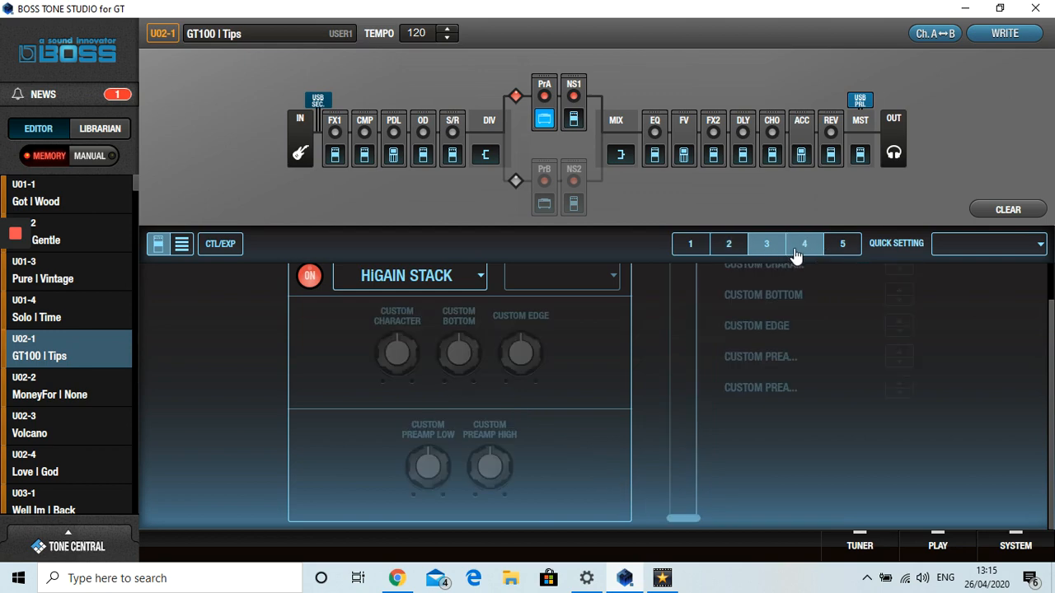
{"action": "left_click", "coordinate": [795, 255]}
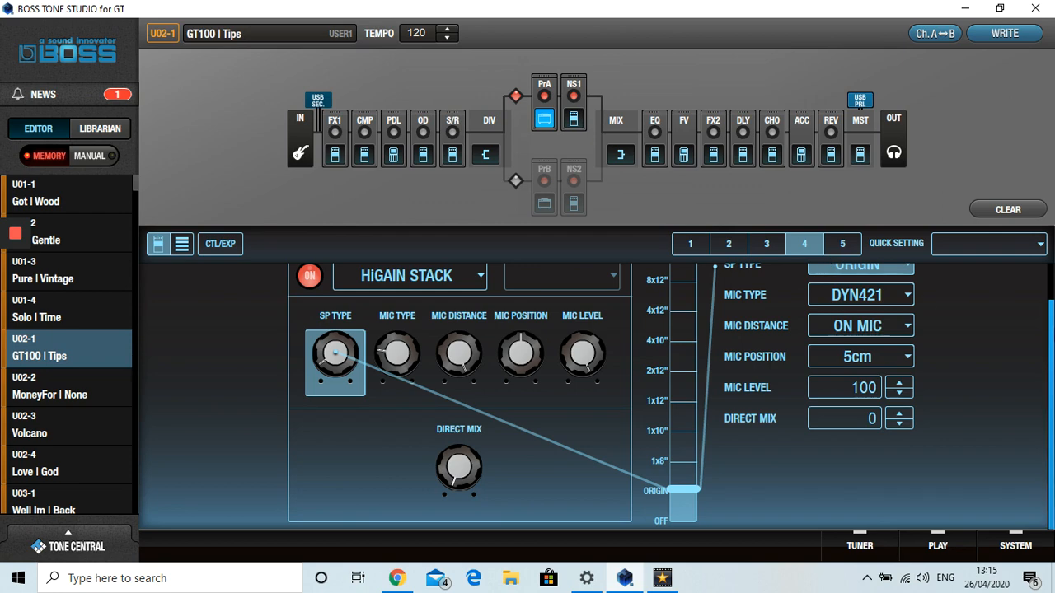
{"action": "scroll", "coordinate": [1039, 301], "scroll_direction": "up", "scroll_amount": 1}
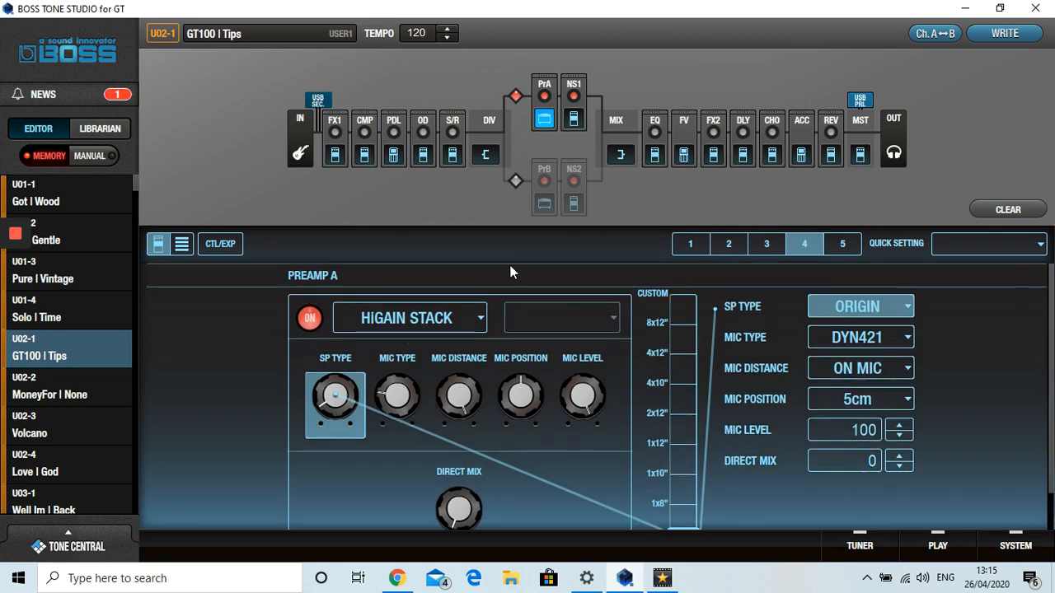
{"action": "left_click", "coordinate": [910, 312]}
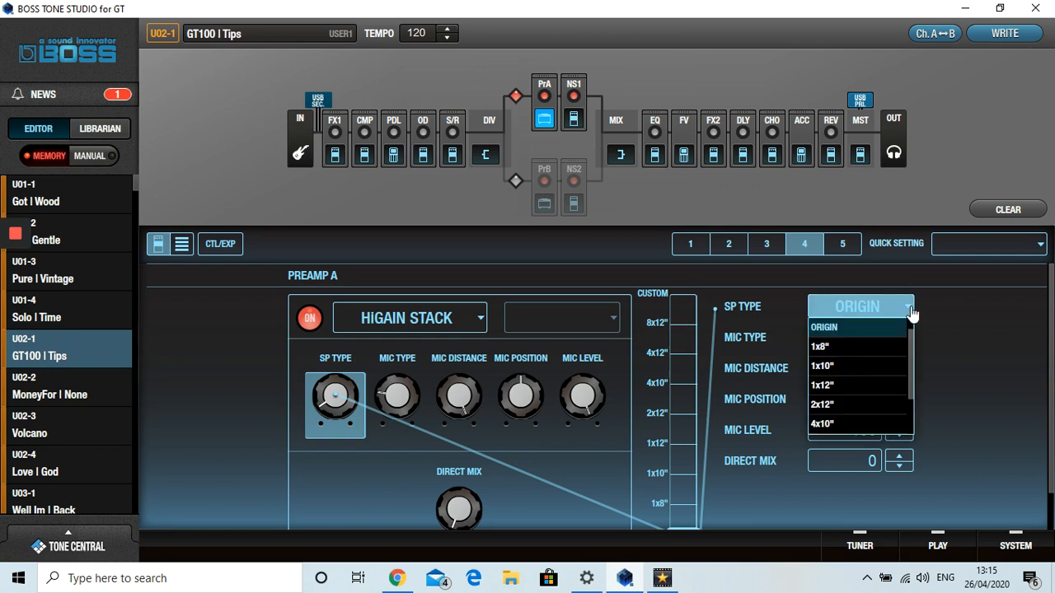
{"action": "left_click_drag", "start_coordinate": [910, 355], "coordinate": [910, 342]}
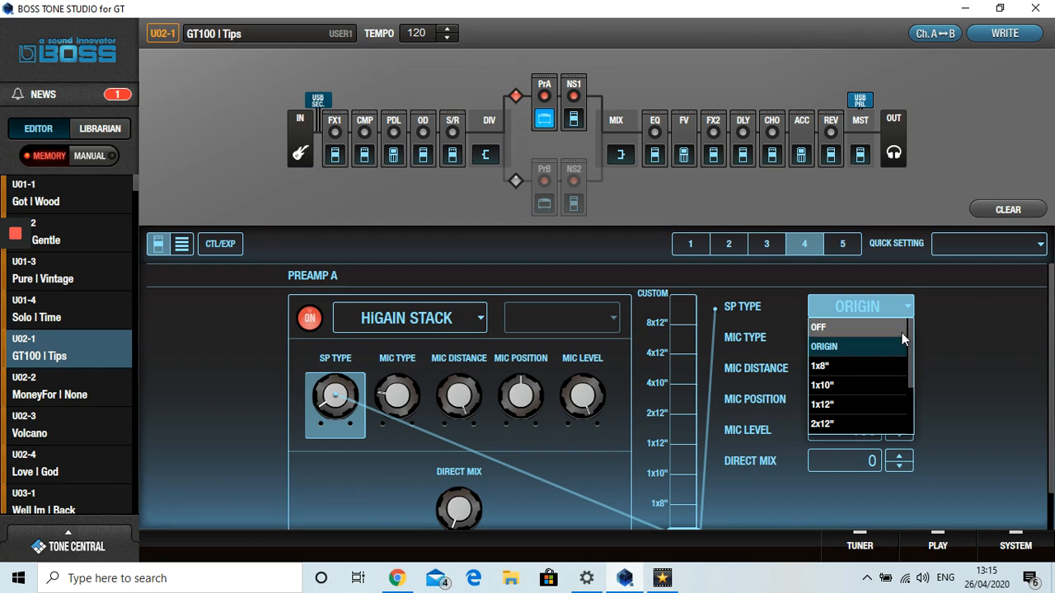
{"action": "left_click", "coordinate": [898, 331]}
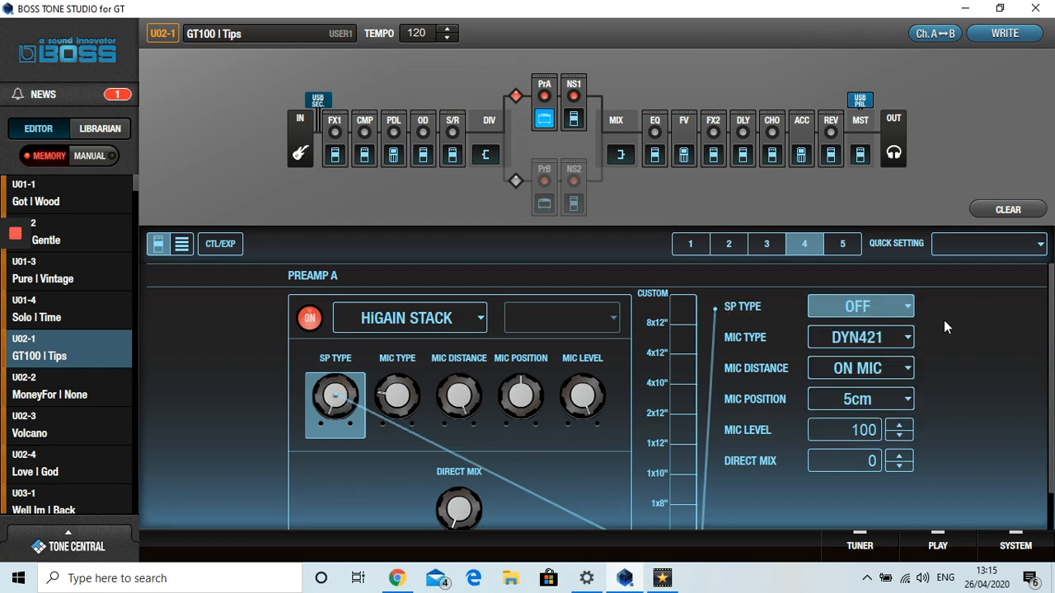
{"action": "left_click", "coordinate": [910, 311]}
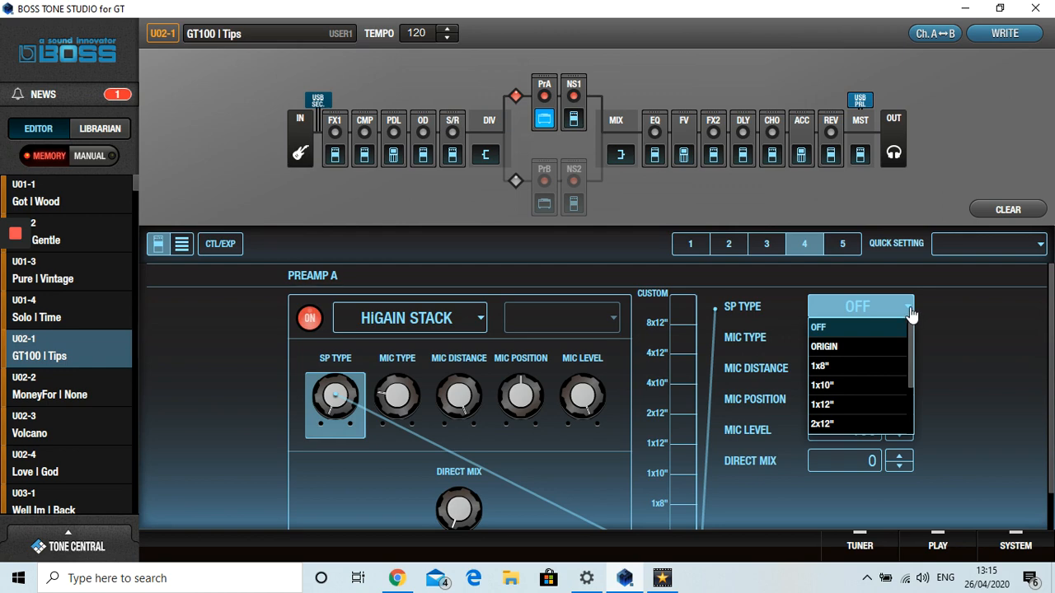
{"action": "left_click", "coordinate": [911, 315]}
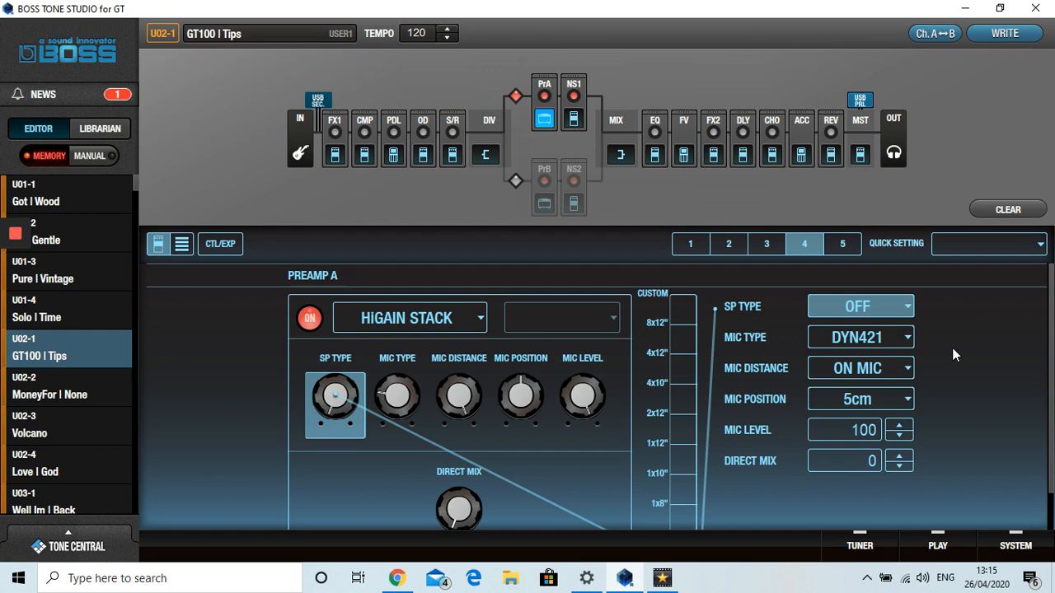
{"action": "left_click", "coordinate": [907, 339]}
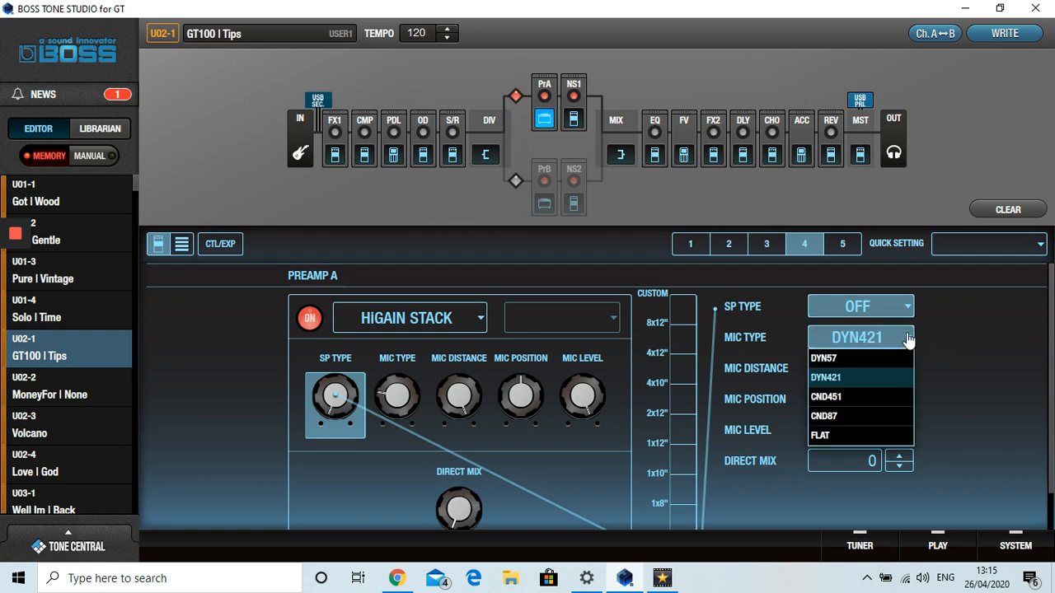
{"action": "left_click", "coordinate": [893, 355]}
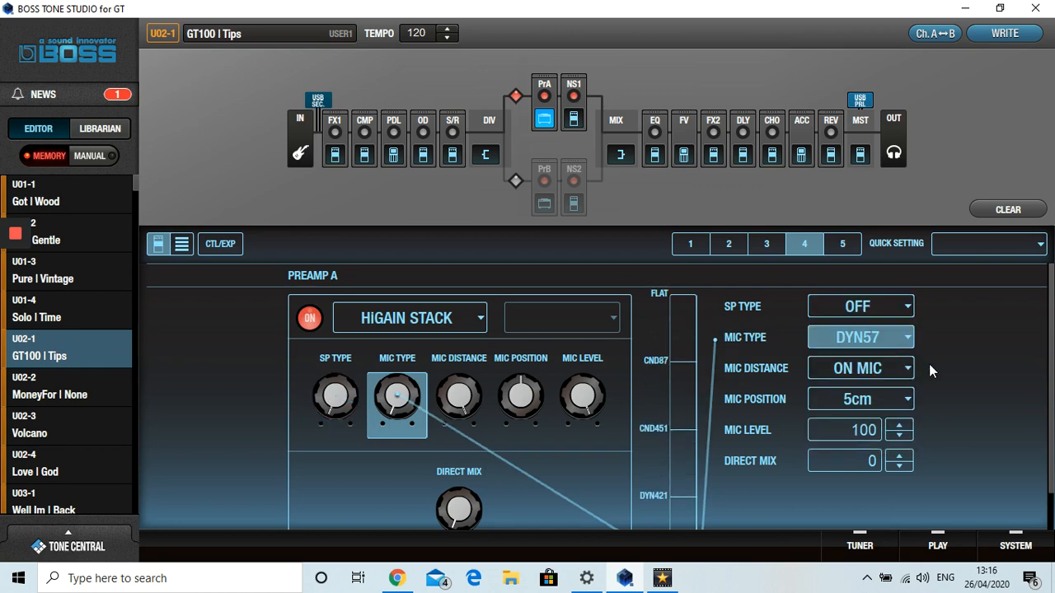
Review Preamp A's mic distance options and set its mic position to 2cm
{"action": "left_click", "coordinate": [910, 374]}
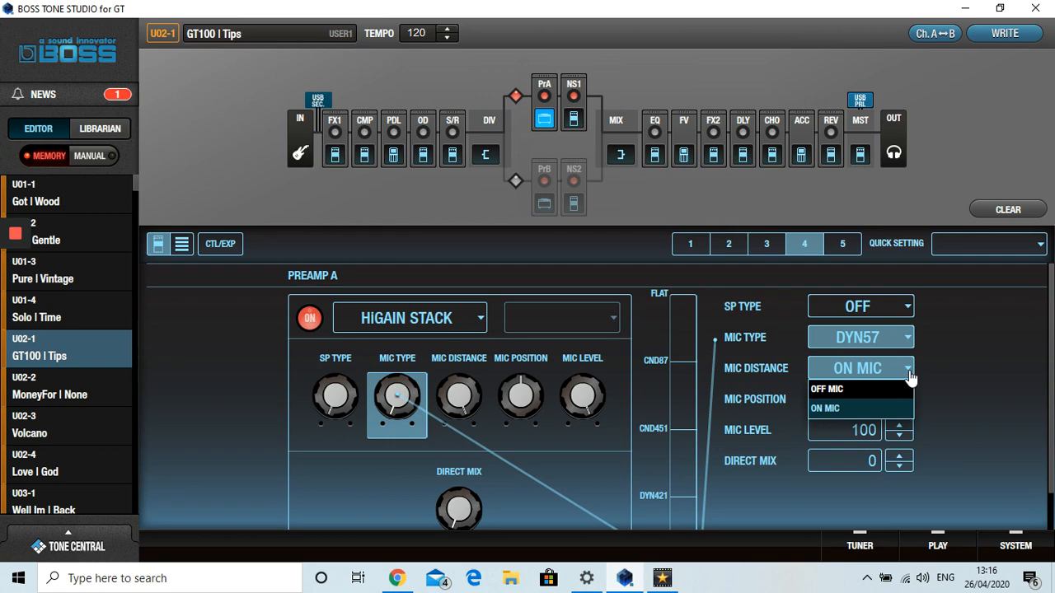
{"action": "left_click", "coordinate": [911, 375]}
{"action": "left_click", "coordinate": [910, 375]}
{"action": "left_click", "coordinate": [908, 371]}
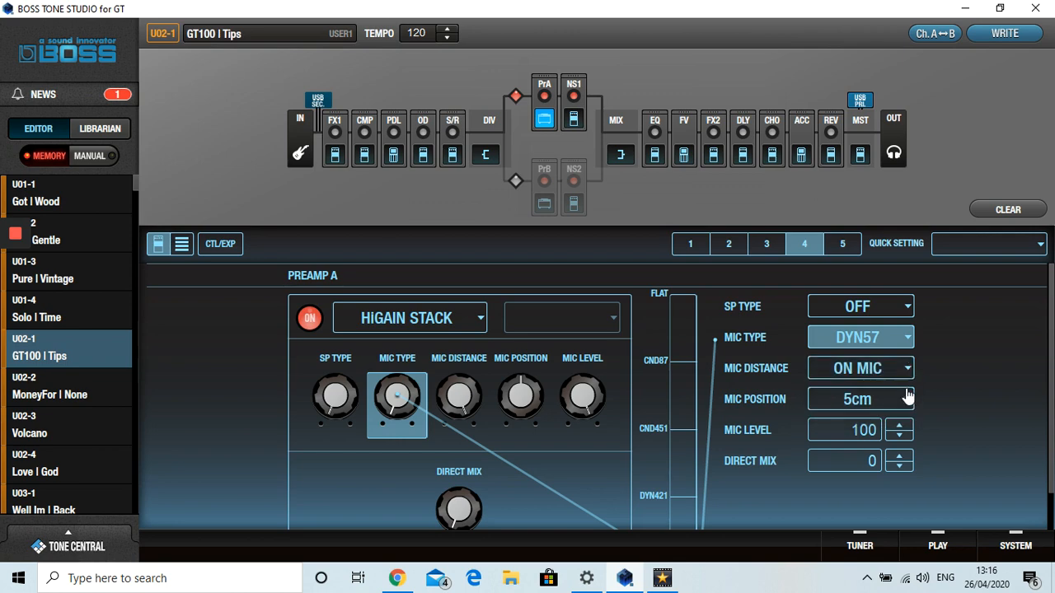
{"action": "left_click", "coordinate": [908, 402]}
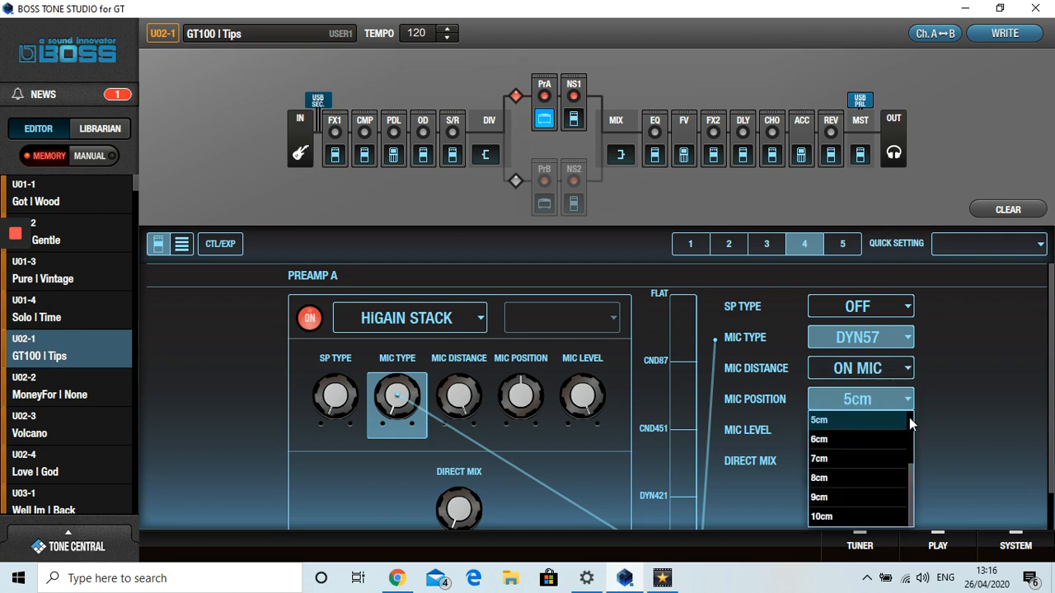
{"action": "scroll", "coordinate": [909, 422], "scroll_direction": "up", "scroll_amount": 3}
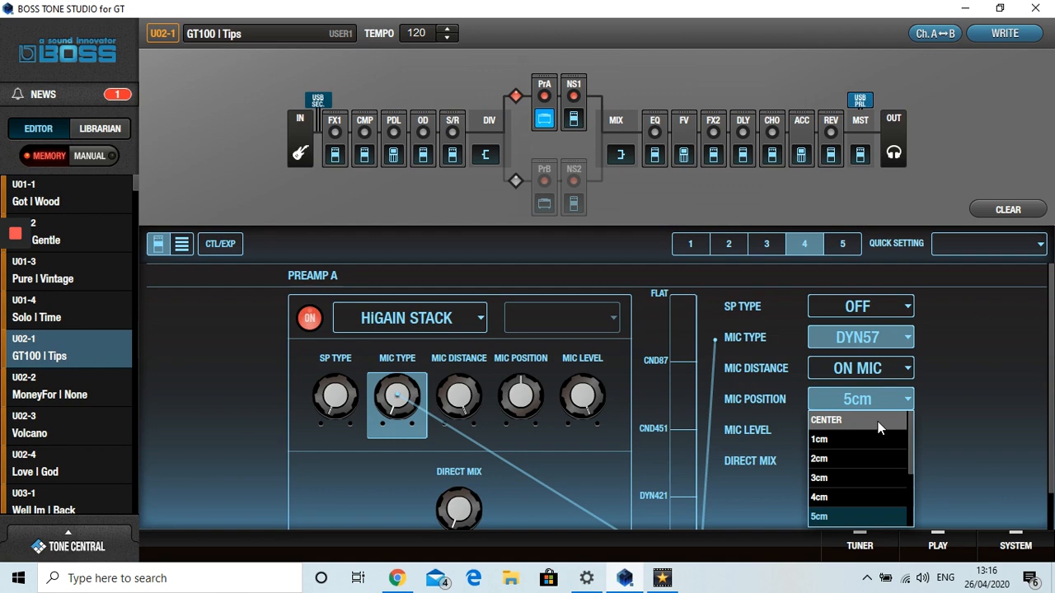
{"action": "left_click", "coordinate": [863, 460]}
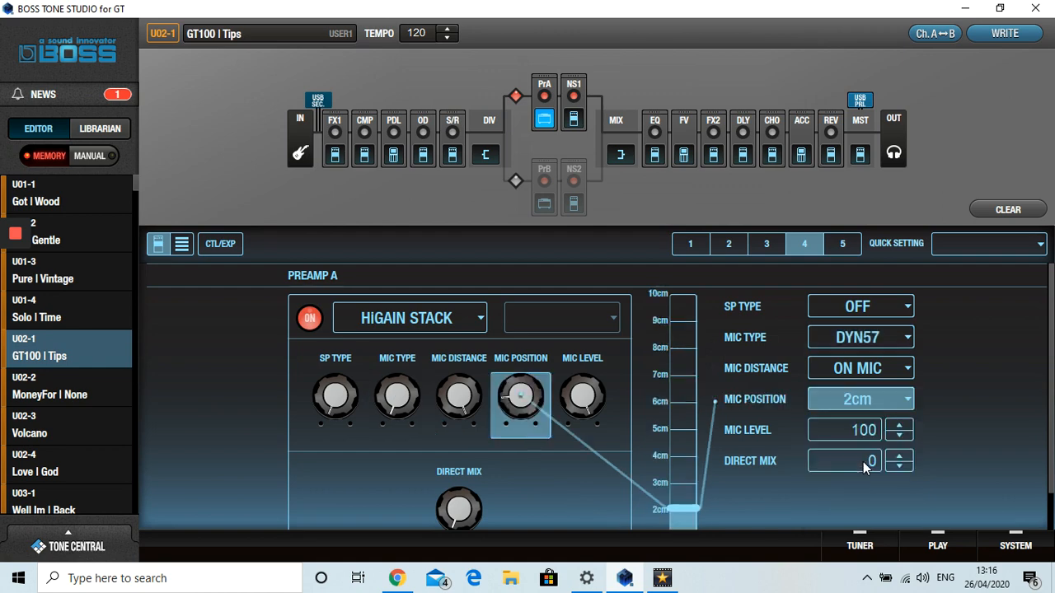
{"action": "left_click", "coordinate": [909, 401]}
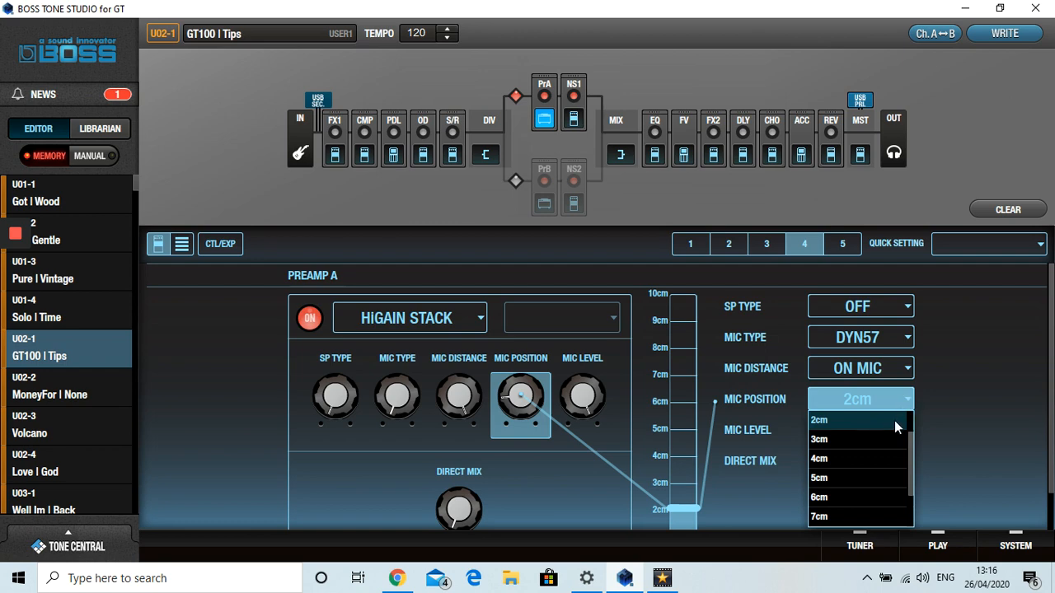
{"action": "left_click", "coordinate": [894, 420]}
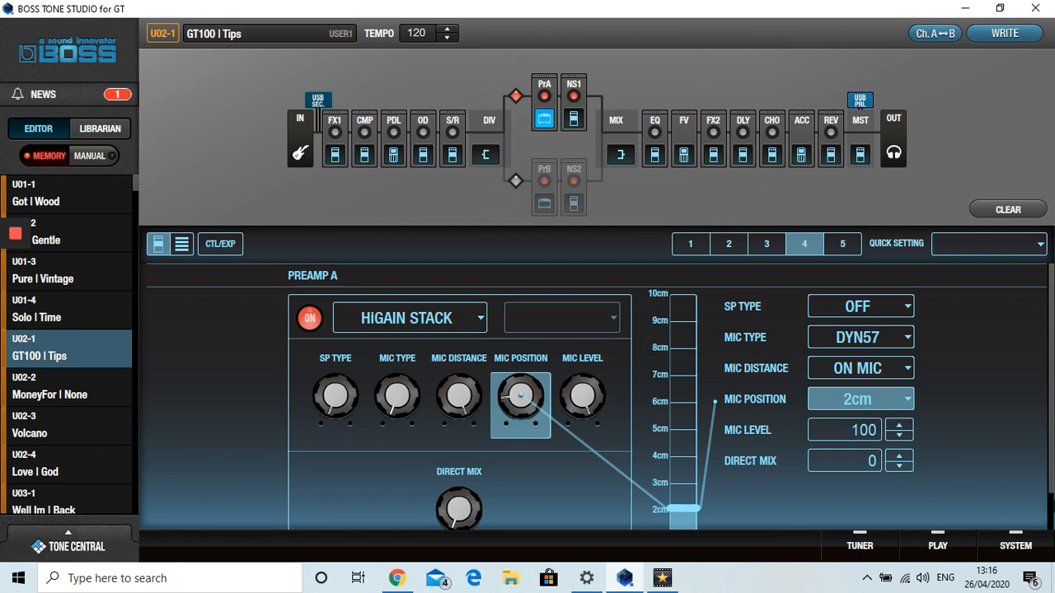
Examine Preamp A's custom speaker settings and the amp and line options offered for the patch's output select
{"action": "left_click", "coordinate": [1051, 520]}
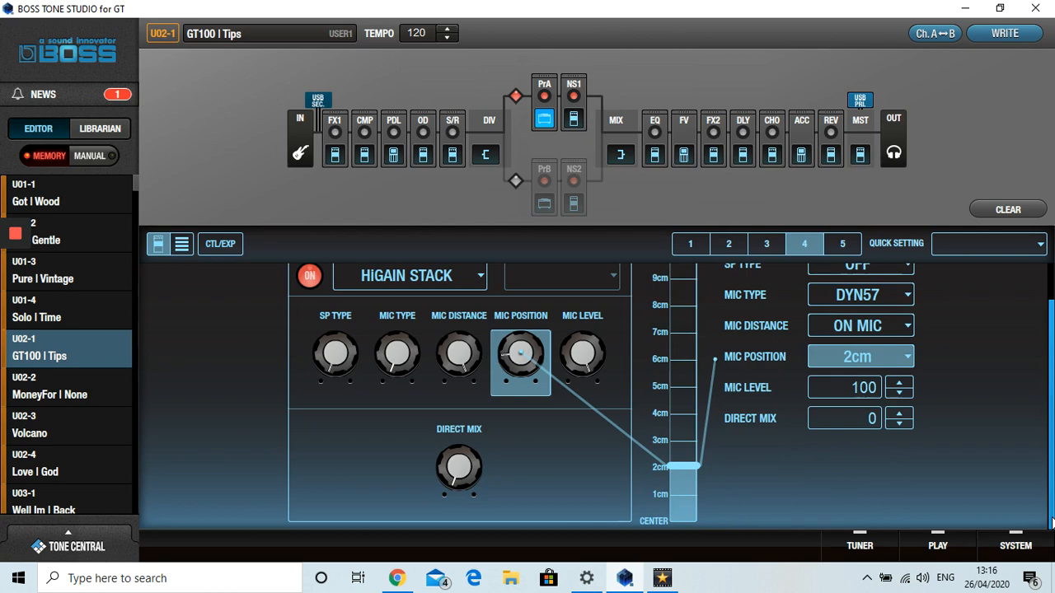
{"action": "left_click", "coordinate": [849, 252]}
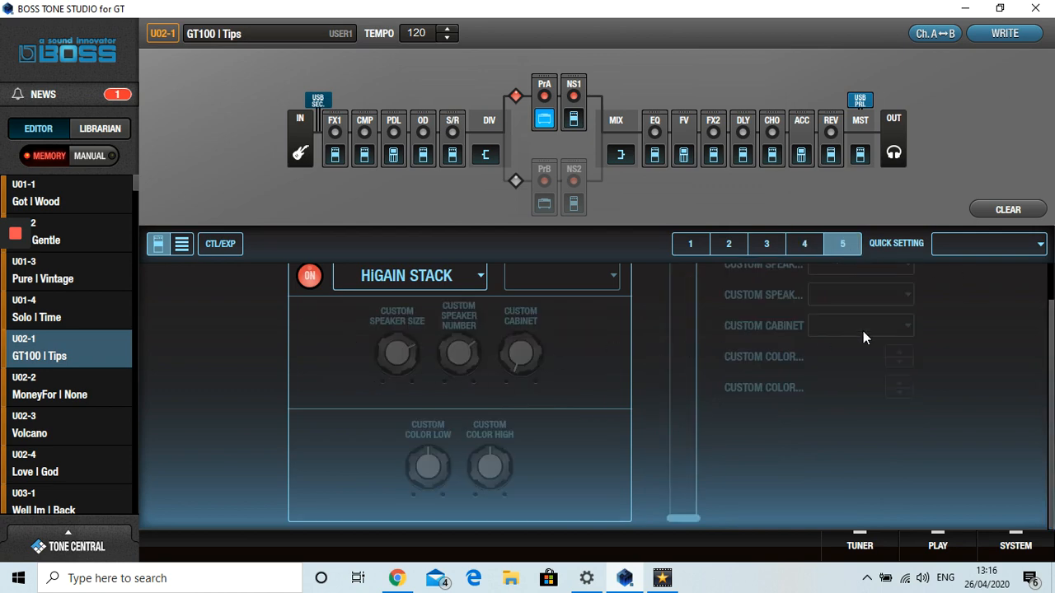
{"action": "left_click", "coordinate": [893, 155]}
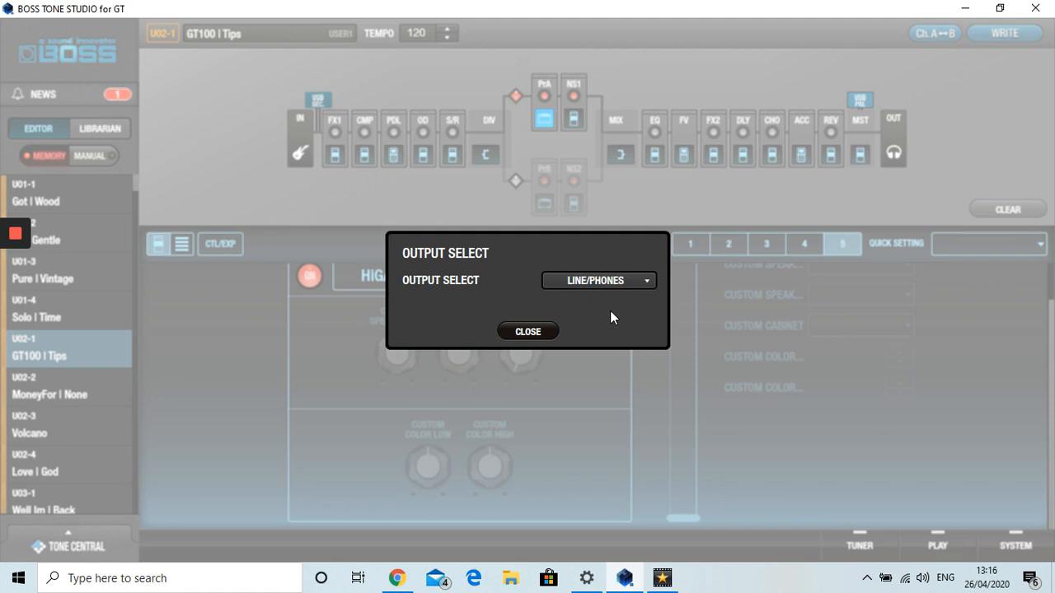
{"action": "left_click", "coordinate": [649, 284]}
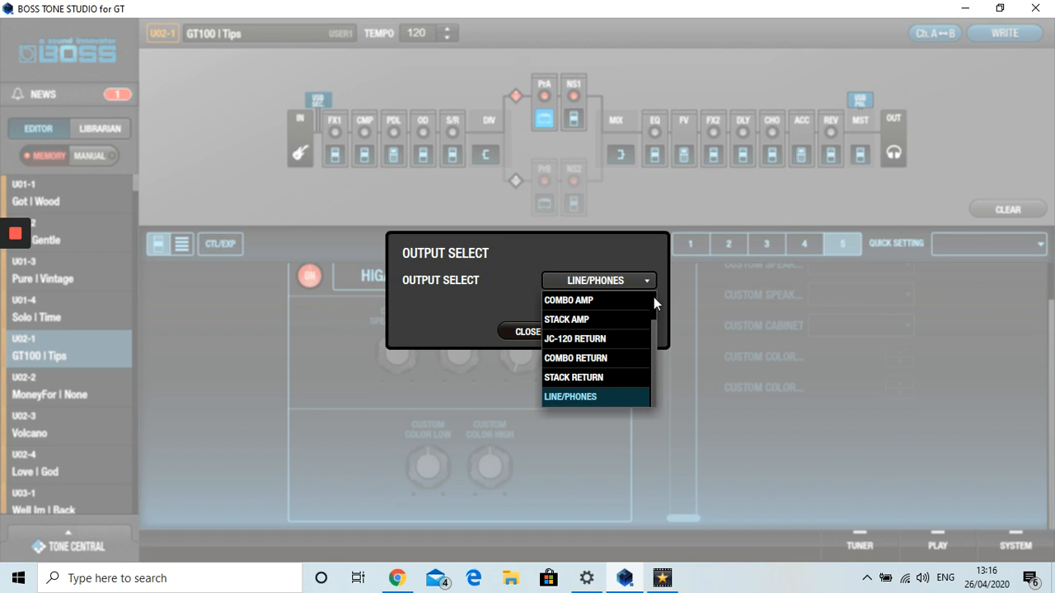
{"action": "scroll", "coordinate": [654, 297], "scroll_direction": "up", "scroll_amount": 1}
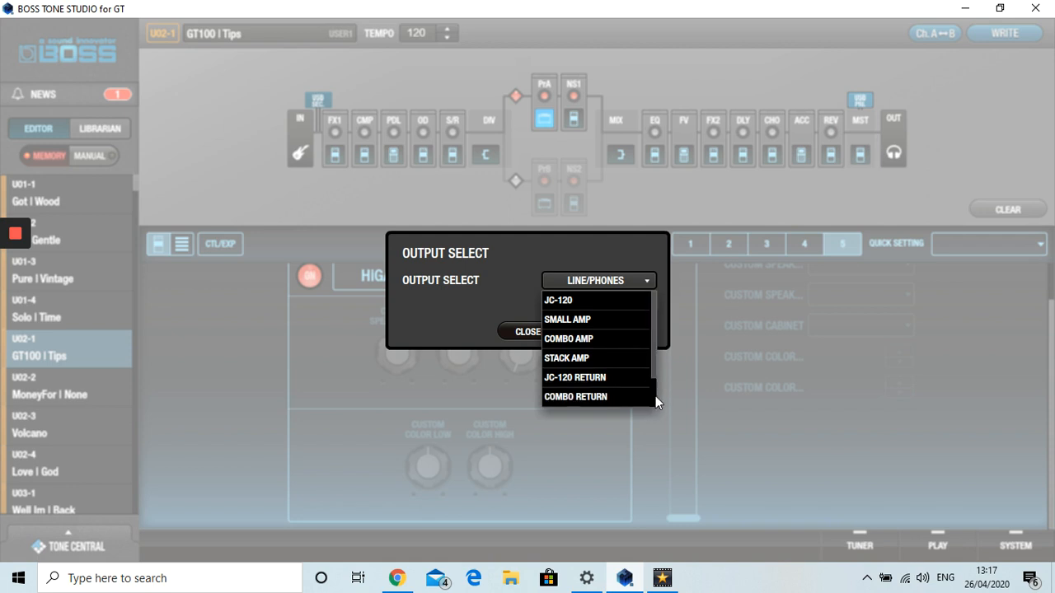
{"action": "scroll", "coordinate": [651, 397], "scroll_direction": "down", "scroll_amount": 1}
{"action": "scroll", "coordinate": [653, 387], "scroll_direction": "up", "scroll_amount": 1}
{"action": "scroll", "coordinate": [650, 387], "scroll_direction": "down", "scroll_amount": 1}
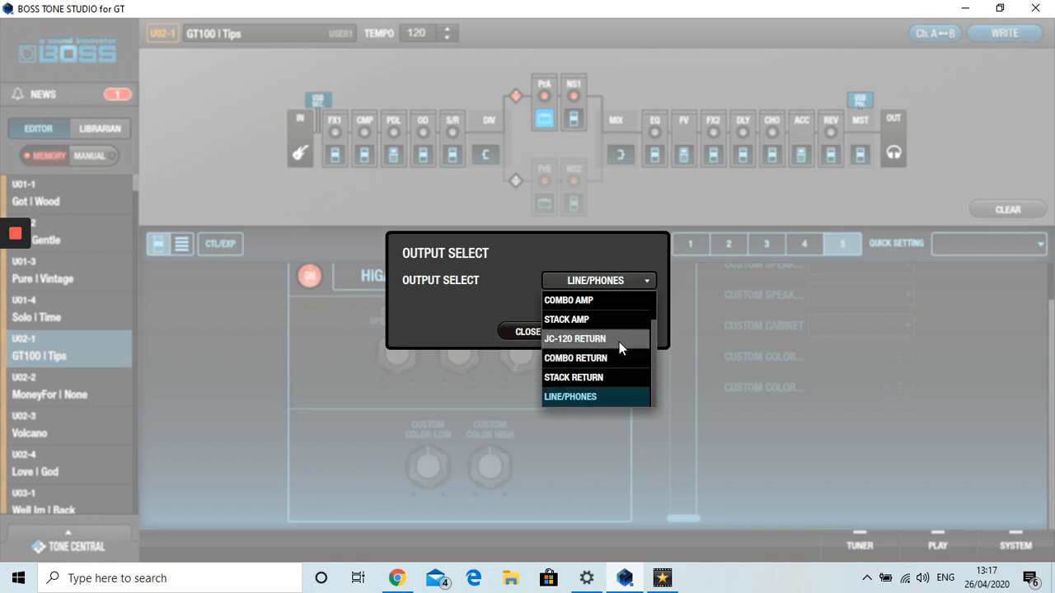
{"action": "left_click", "coordinate": [567, 248]}
{"action": "left_click", "coordinate": [541, 332]}
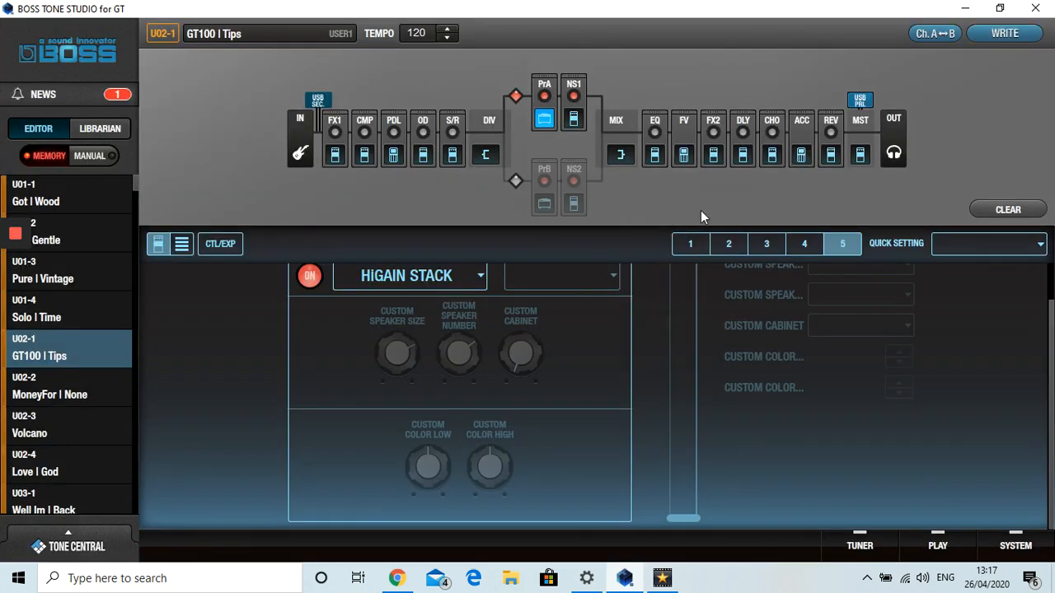
Set the release of noise suppressor NS1 to 20
{"action": "left_click", "coordinate": [573, 119]}
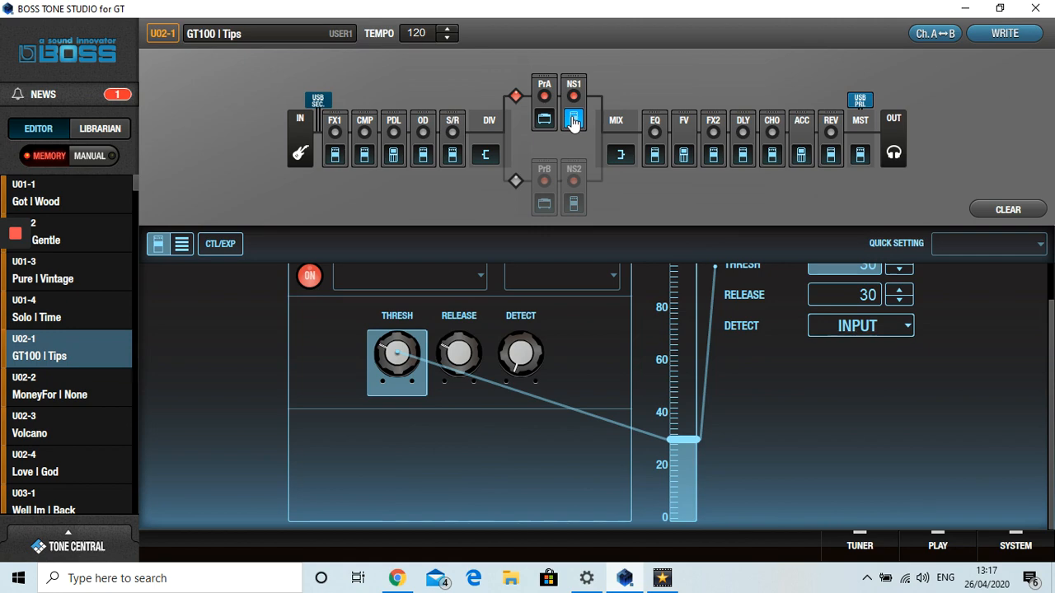
{"action": "left_click", "coordinate": [899, 300]}
{"action": "left_click", "coordinate": [899, 300]}
{"action": "left_click", "coordinate": [899, 300]}
{"action": "left_click", "coordinate": [899, 300]}
{"action": "left_click", "coordinate": [899, 300]}
{"action": "left_click", "coordinate": [899, 300]}
{"action": "left_click", "coordinate": [899, 300]}
{"action": "left_click", "coordinate": [899, 300]}
{"action": "left_click", "coordinate": [899, 300]}
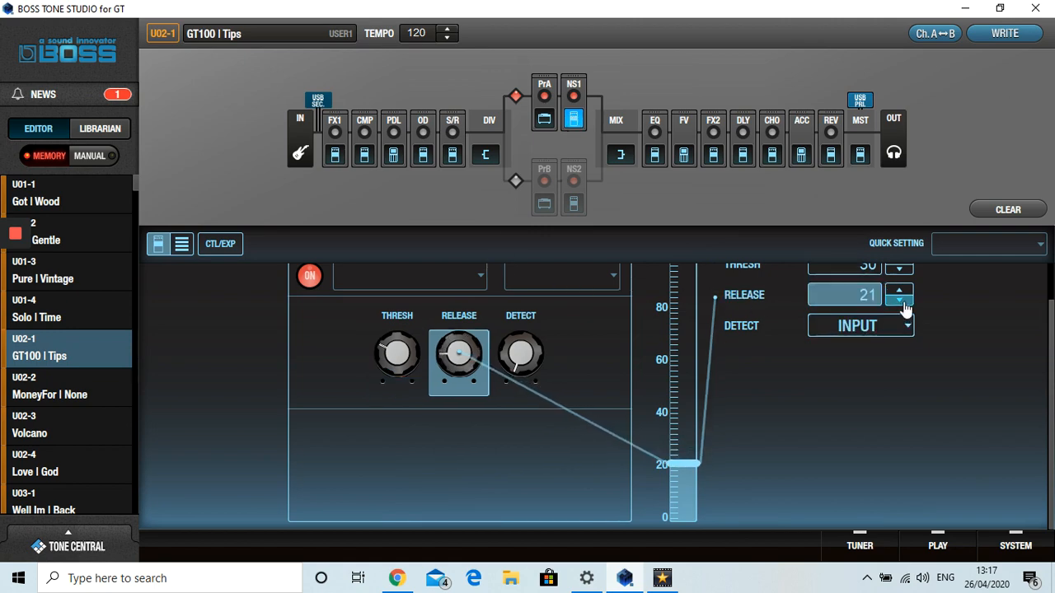
{"action": "left_click", "coordinate": [898, 300]}
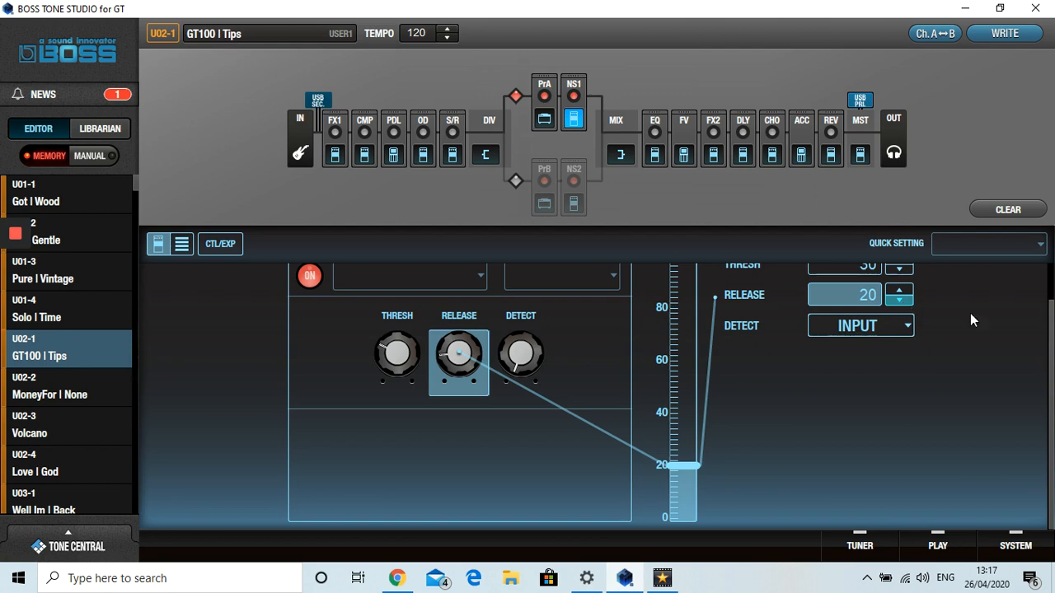
Lower NS1's threshold to 25
{"action": "scroll", "coordinate": [1051, 358], "scroll_direction": "up", "scroll_amount": 2}
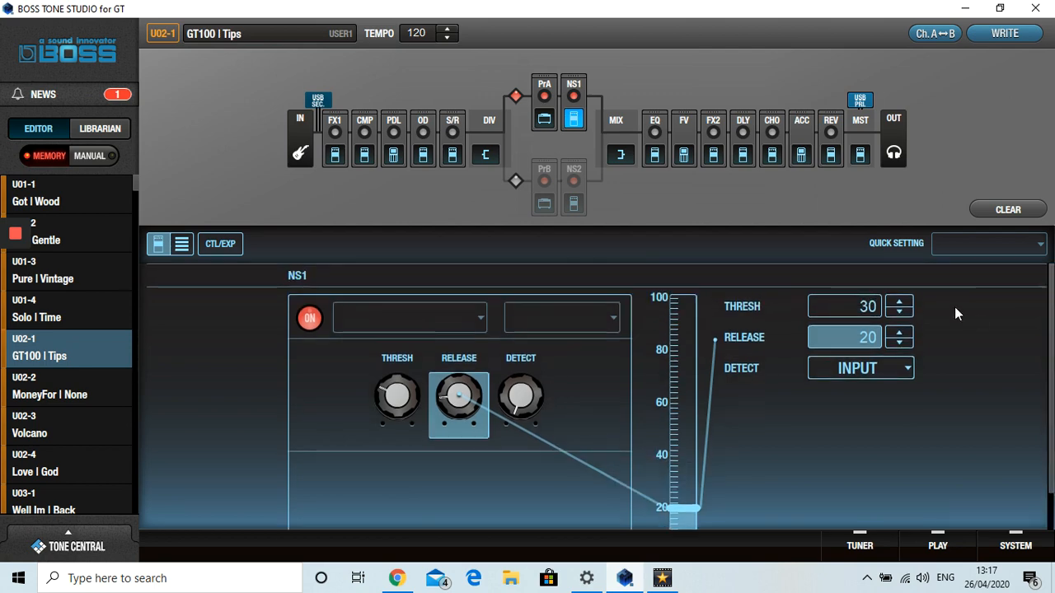
{"action": "left_click", "coordinate": [903, 314]}
{"action": "left_click", "coordinate": [903, 314]}
{"action": "left_click", "coordinate": [903, 314]}
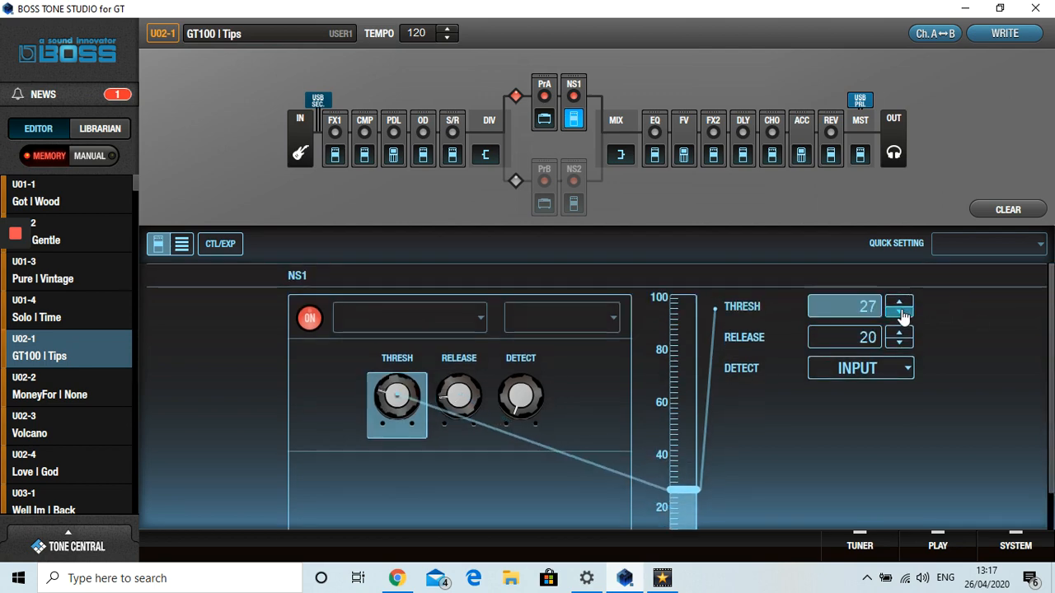
{"action": "left_click", "coordinate": [902, 314]}
{"action": "left_click", "coordinate": [902, 315]}
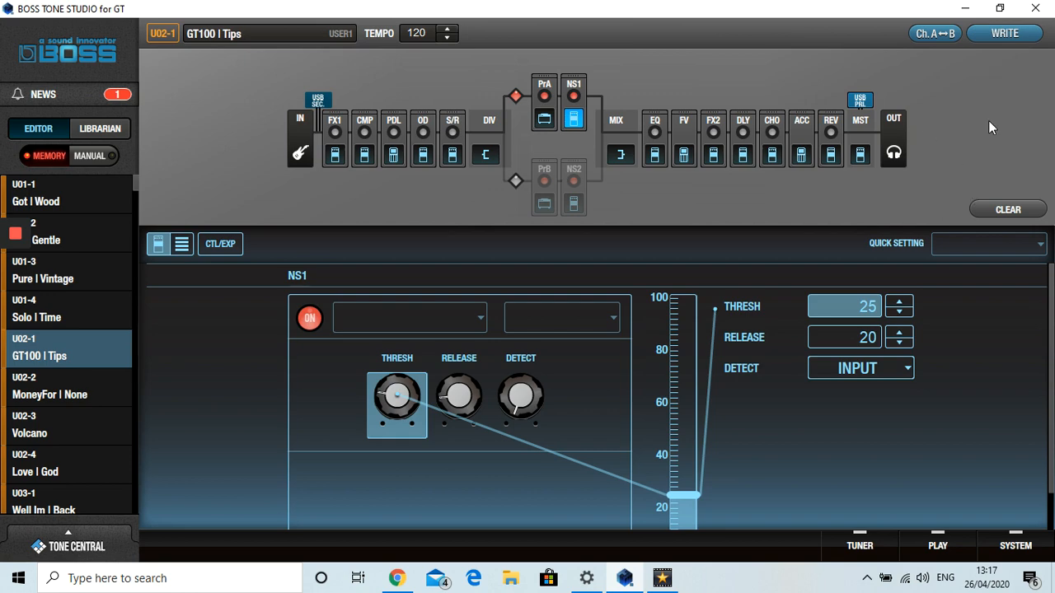
Save the patch to U02-1 with the name GT100 Tips and return to Preamp A's settings
{"action": "left_click", "coordinate": [1016, 41]}
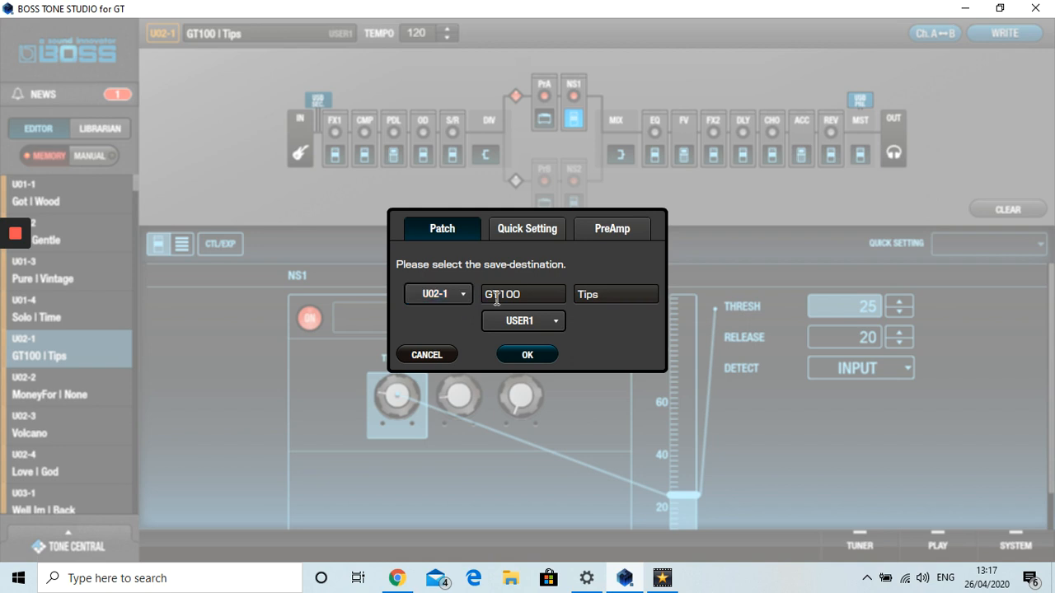
{"action": "left_click", "coordinate": [527, 356]}
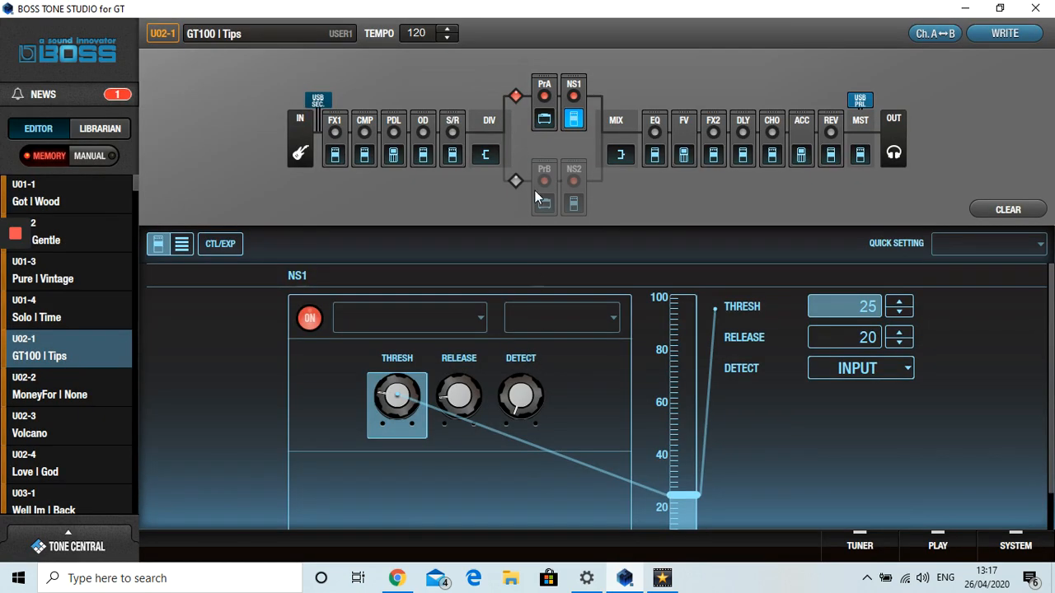
{"action": "left_click", "coordinate": [543, 121]}
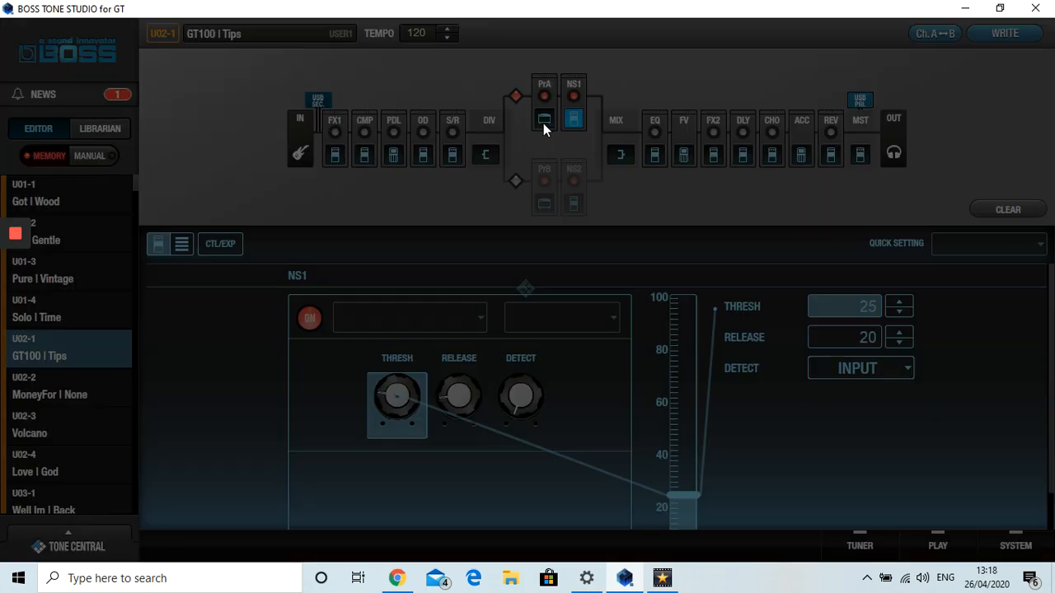